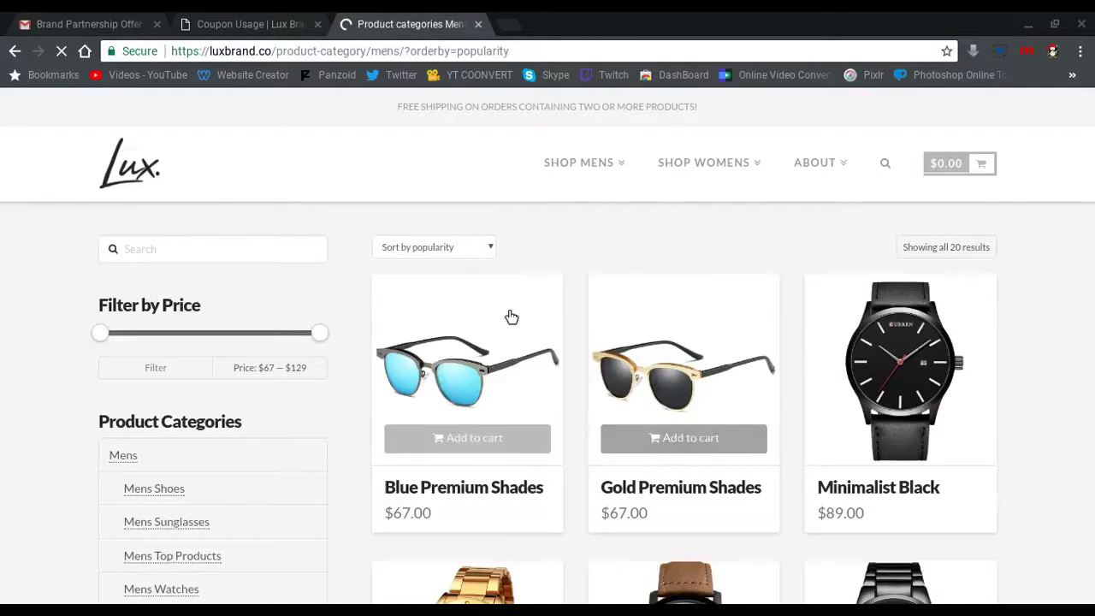
Look through the Lux store's men's products sorted by popularity, down to the end of the page.
scroll(360, 237, down, 1)
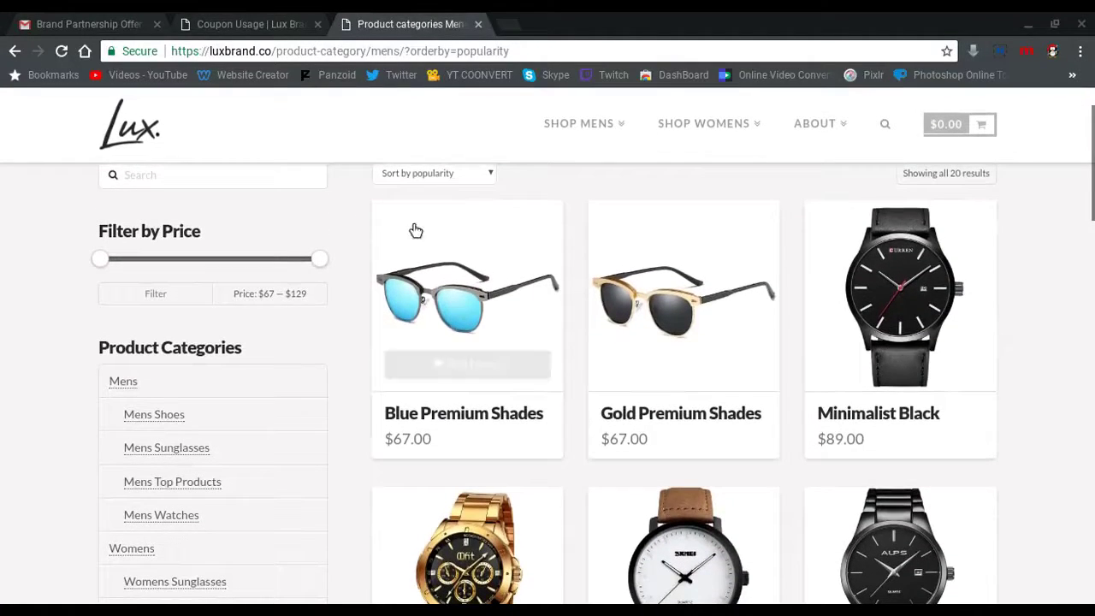
scroll(1011, 357, down, 3)
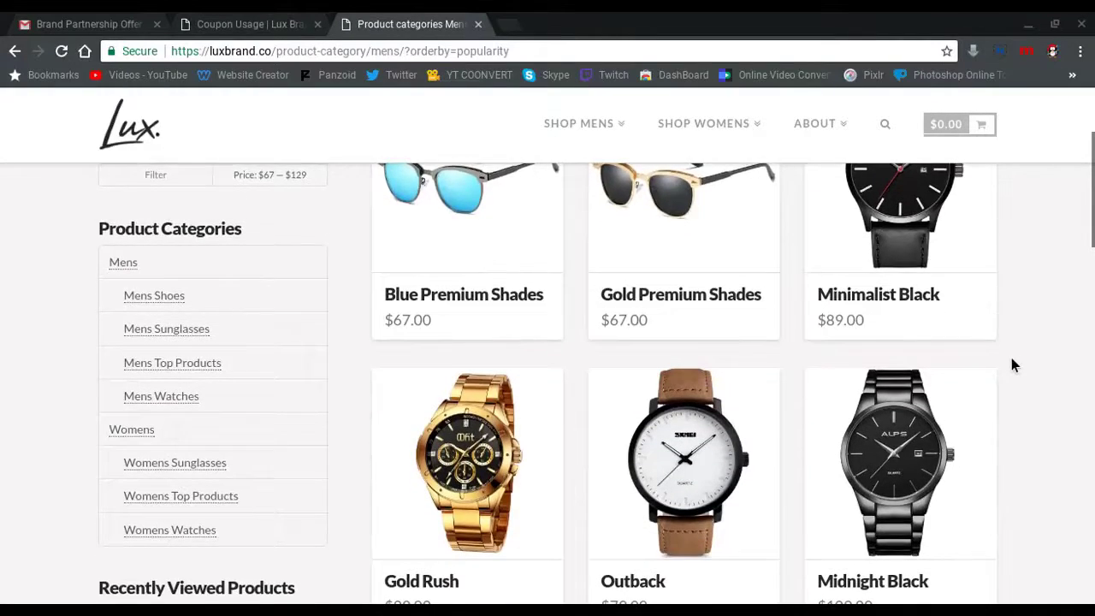
scroll(1012, 357, down, 3)
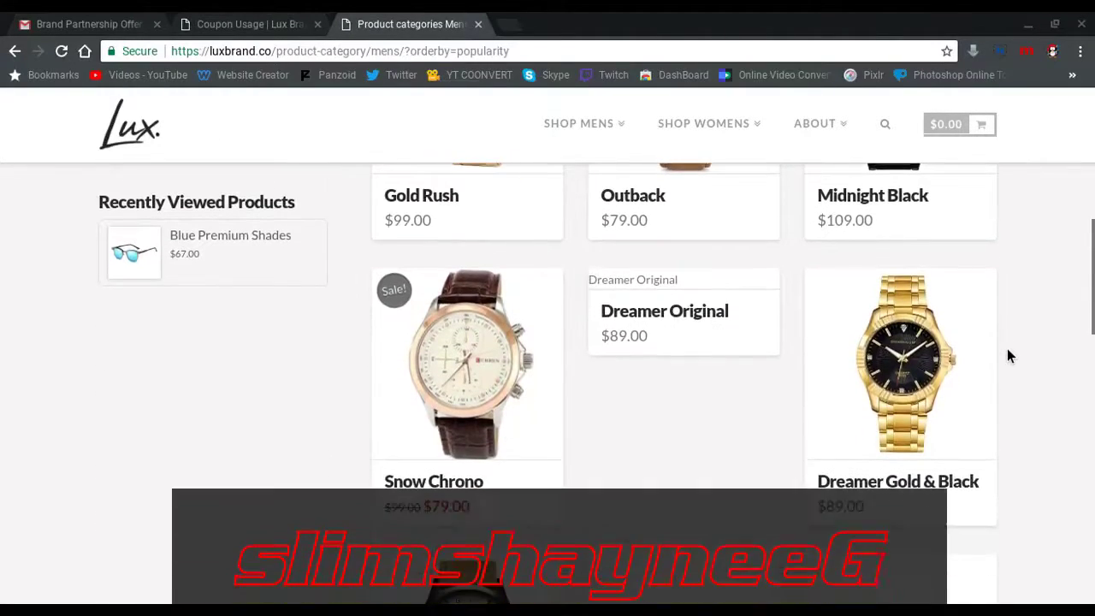
scroll(1005, 352, down, 3)
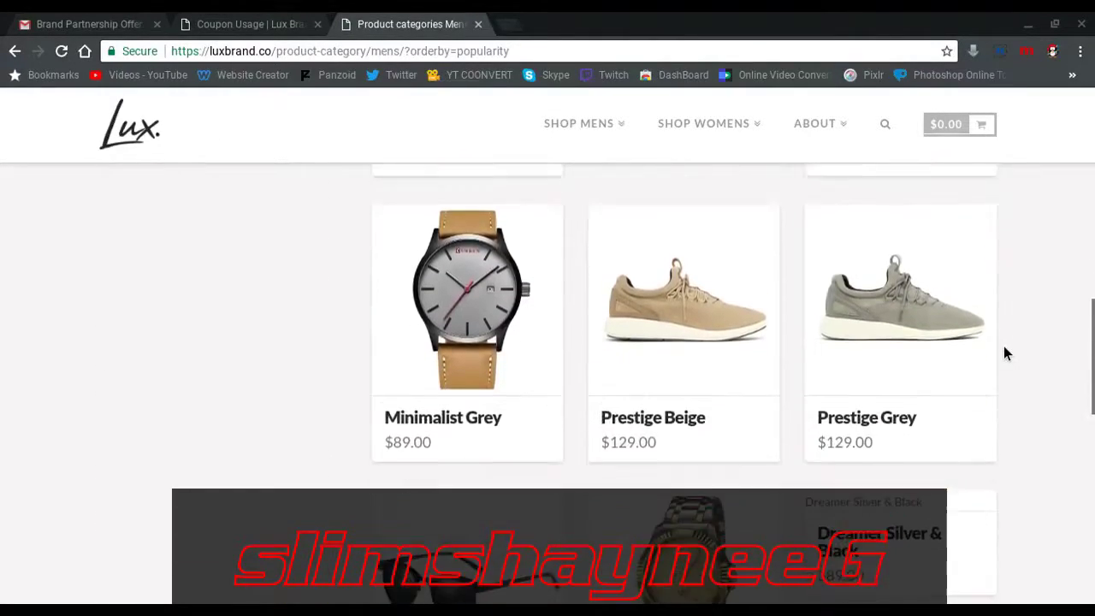
scroll(1005, 353, down, 4)
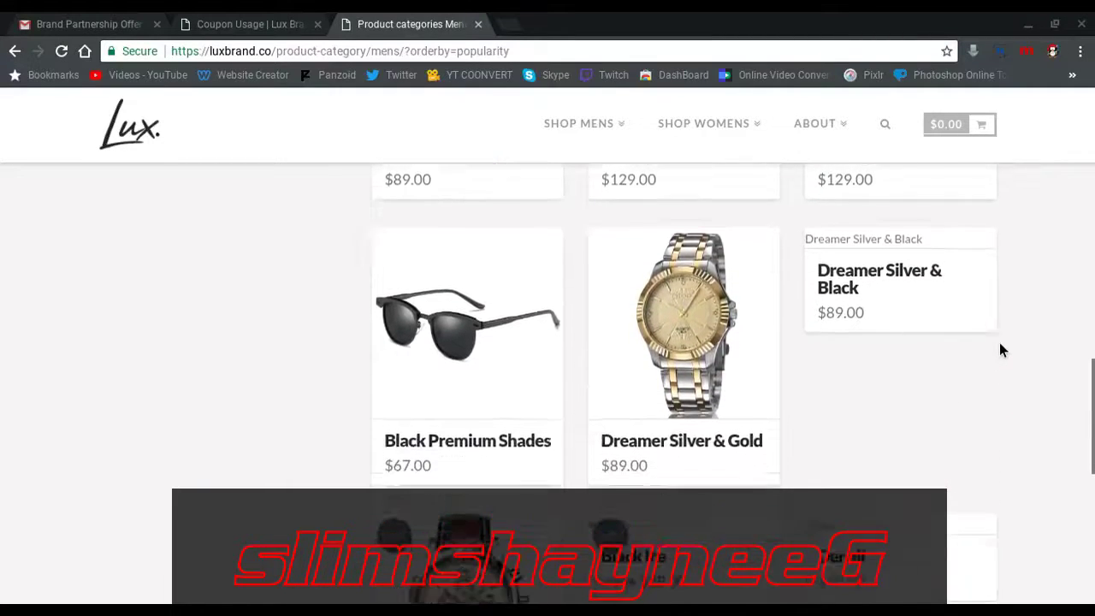
scroll(999, 342, down, 2)
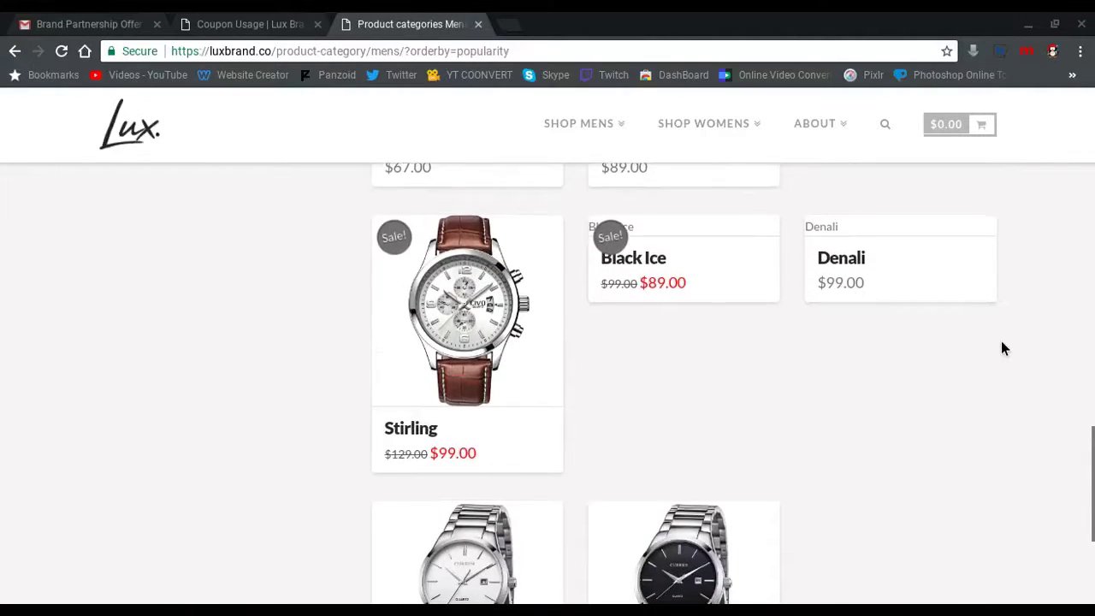
scroll(1001, 340, down, 1)
scroll(1003, 348, down, 2)
Open the bookmarked Photoshop Online Tools site in a new browser tab.
key(ctrl+t)
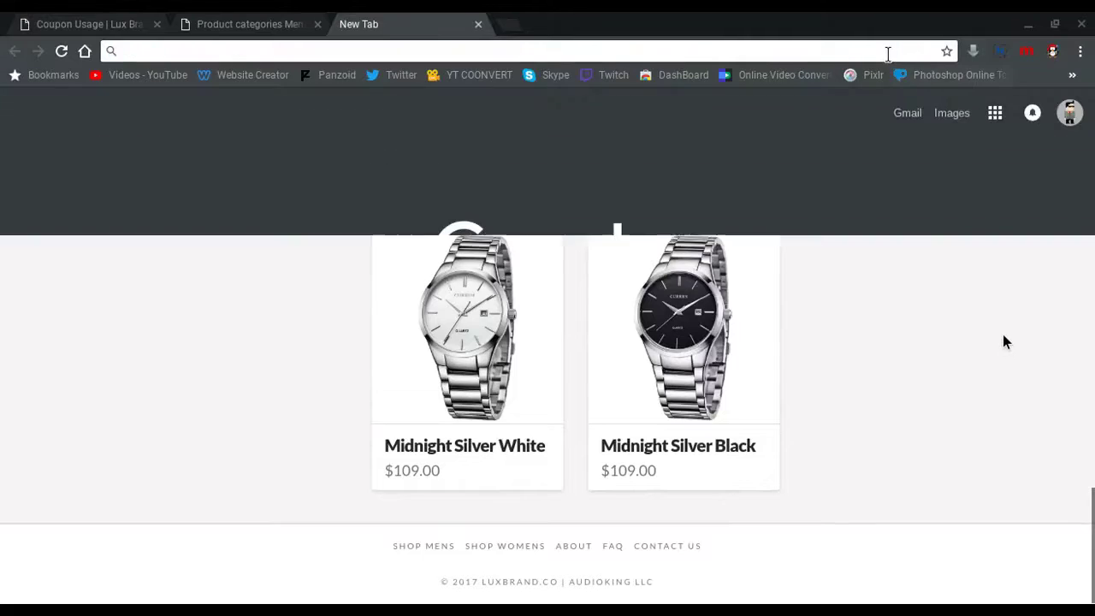
click(915, 77)
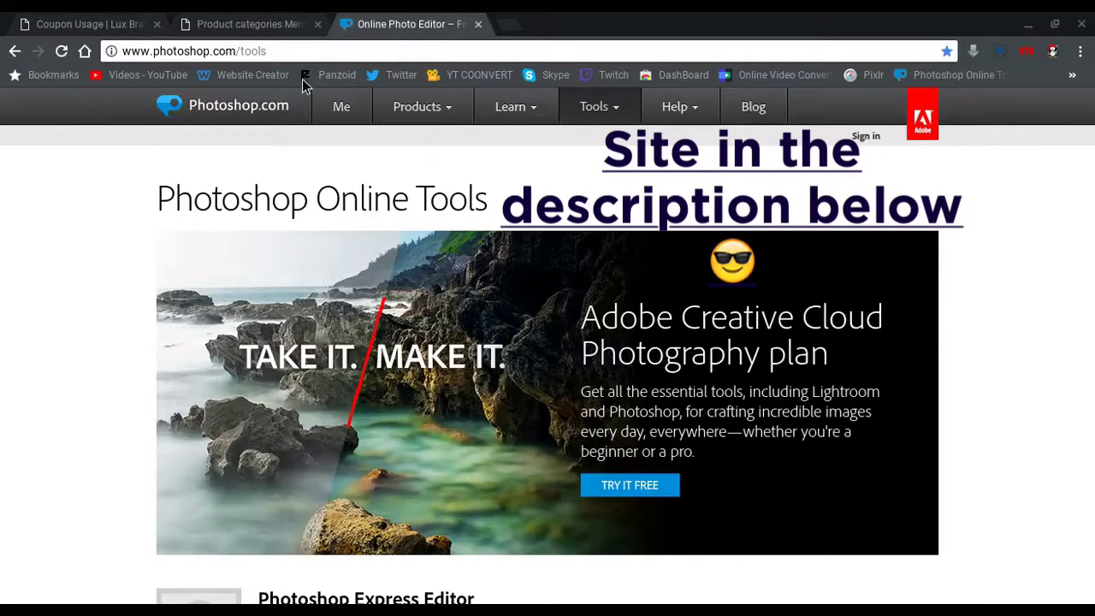
click(125, 53)
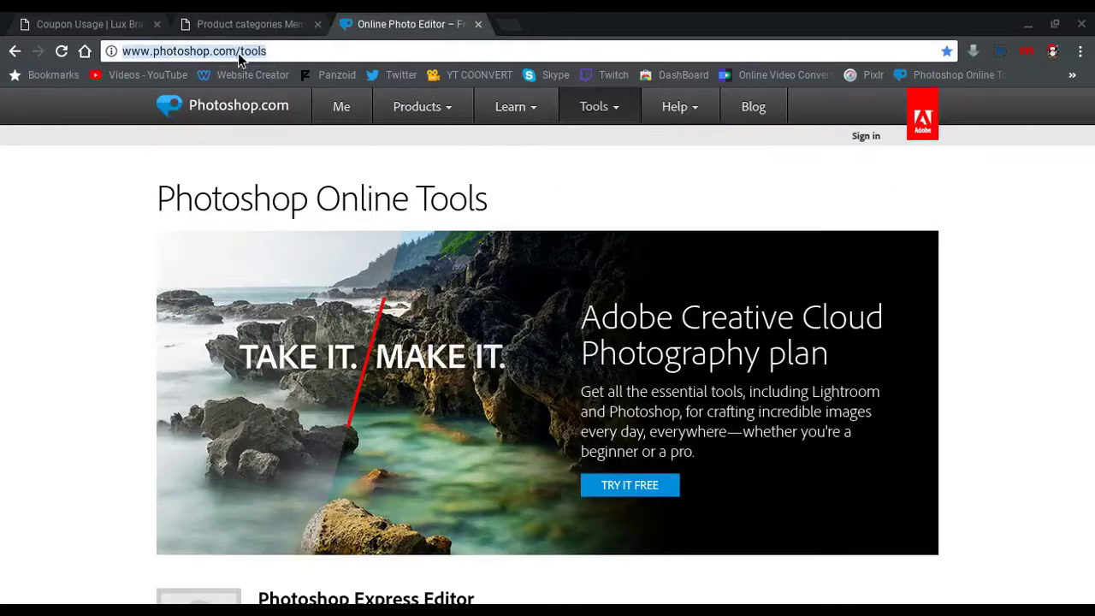
click(281, 51)
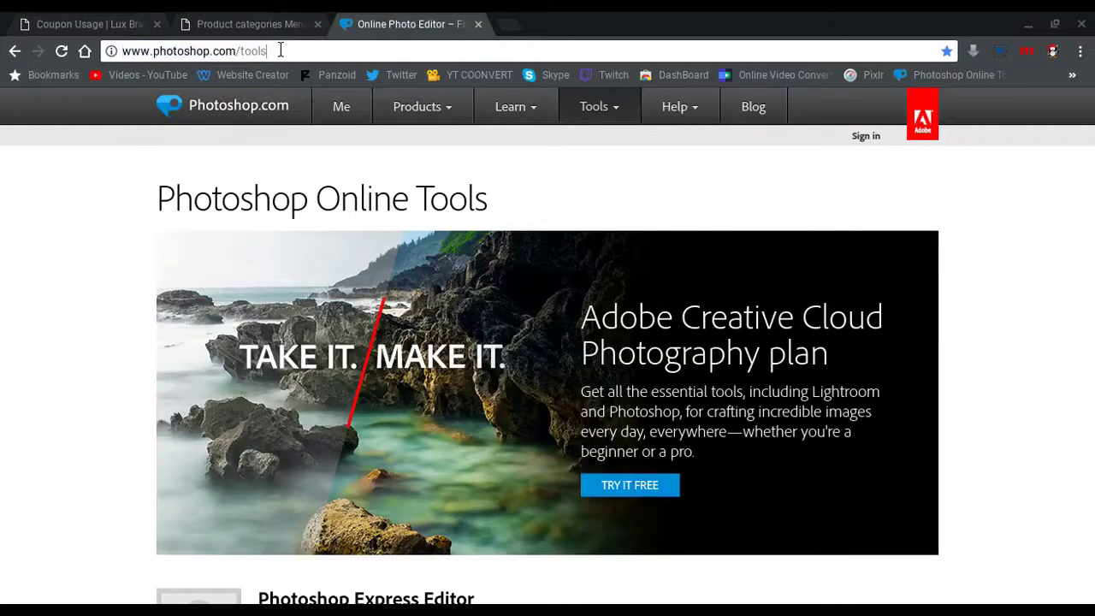
Start the Photoshop Express Editor and upload a JPEG photo for editing.
scroll(285, 245, down, 2)
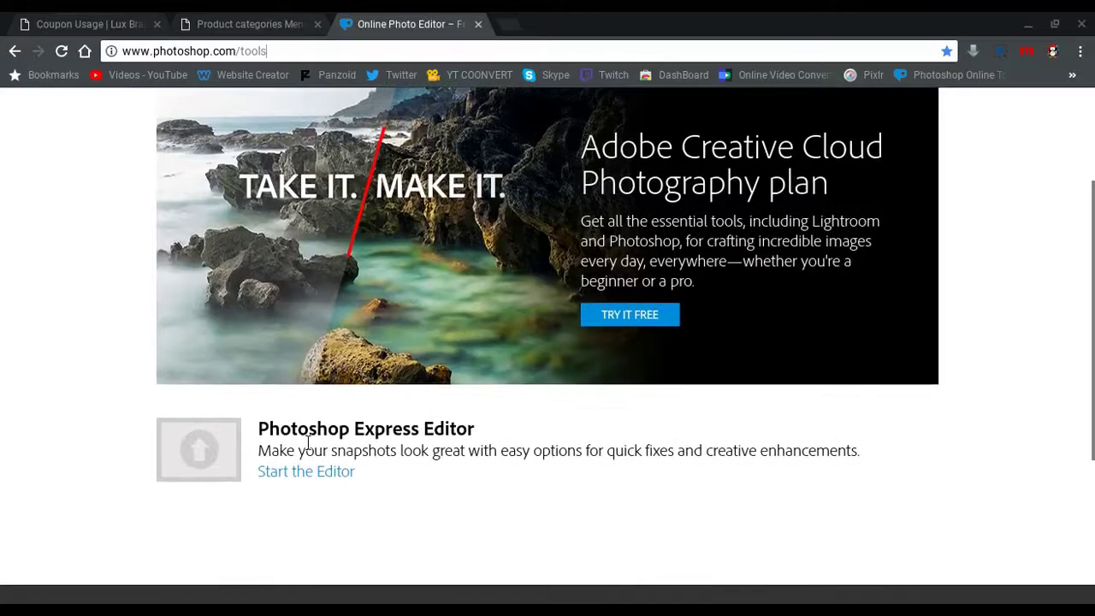
click(304, 472)
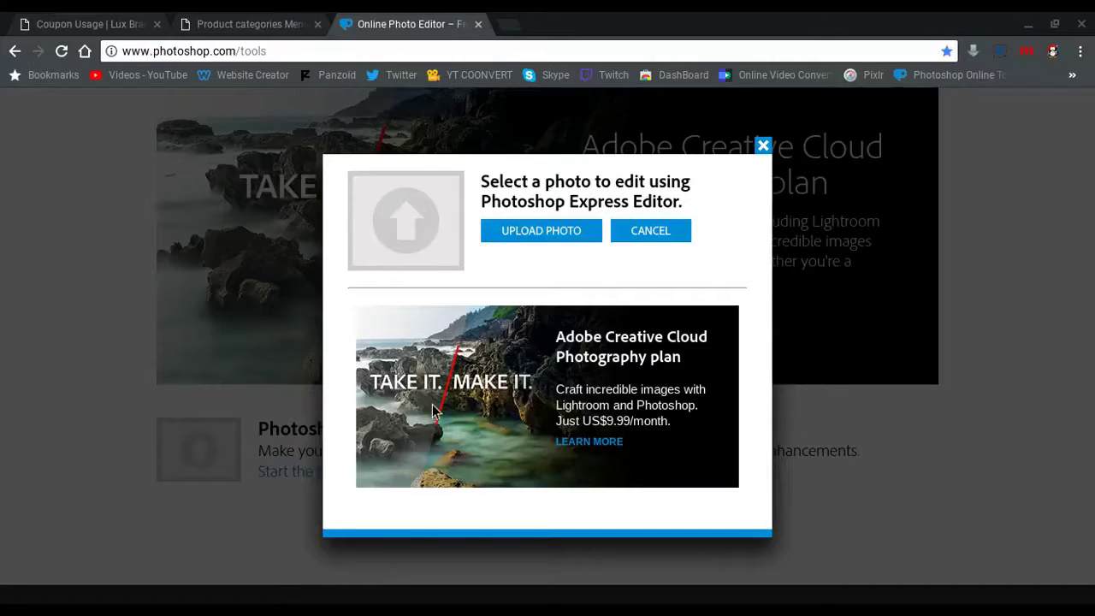
click(532, 236)
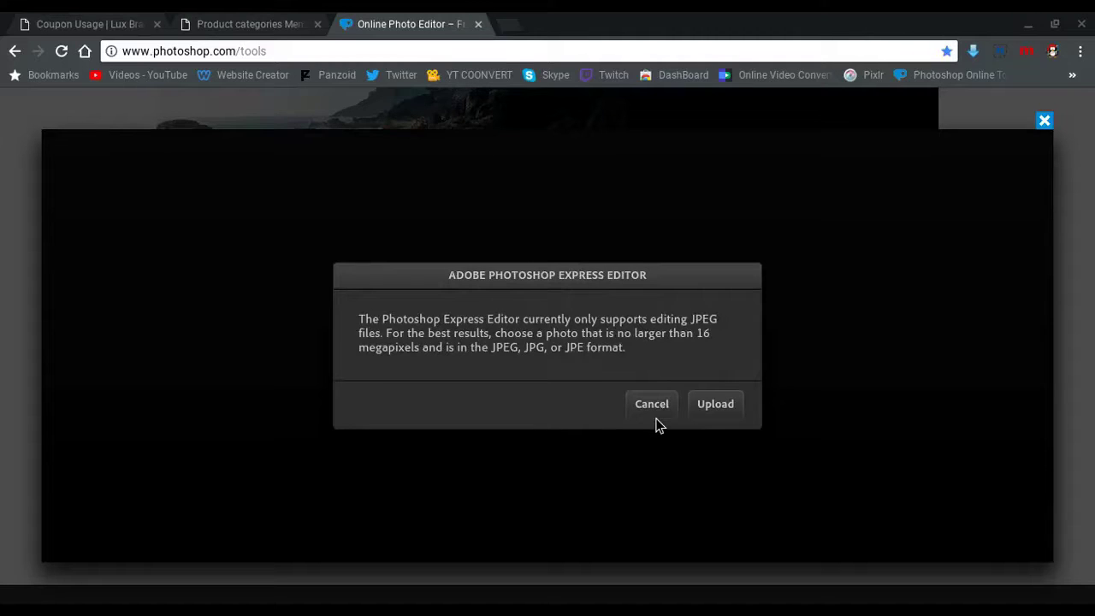
click(717, 405)
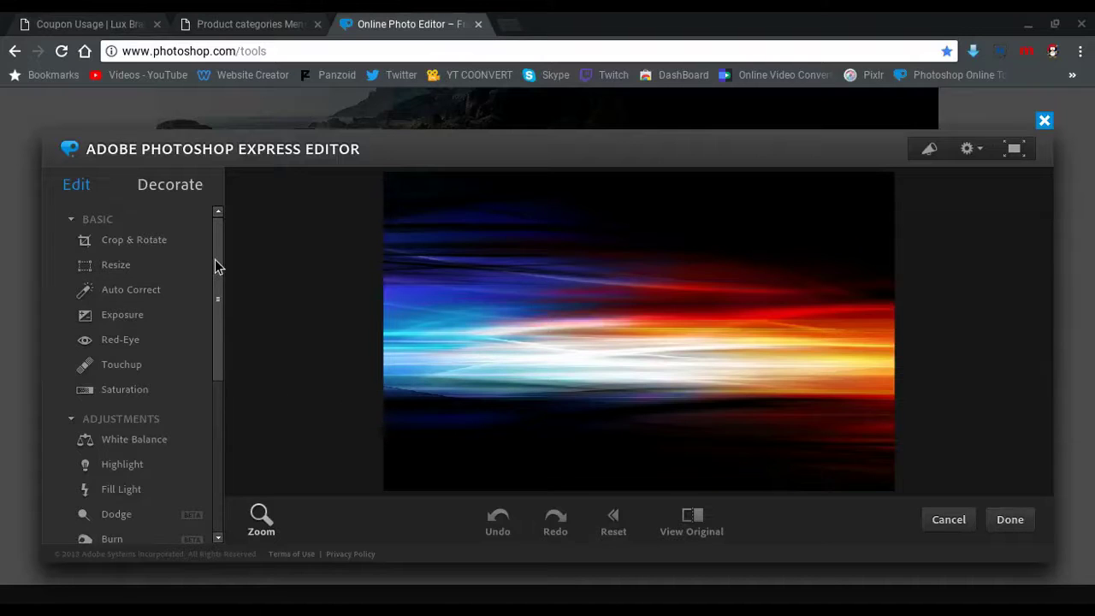
Try the Crystallize effect on the uploaded photo.
mouse_move(214, 259)
mouse_down()
mouse_move(222, 302)
mouse_move(208, 427)
mouse_up()
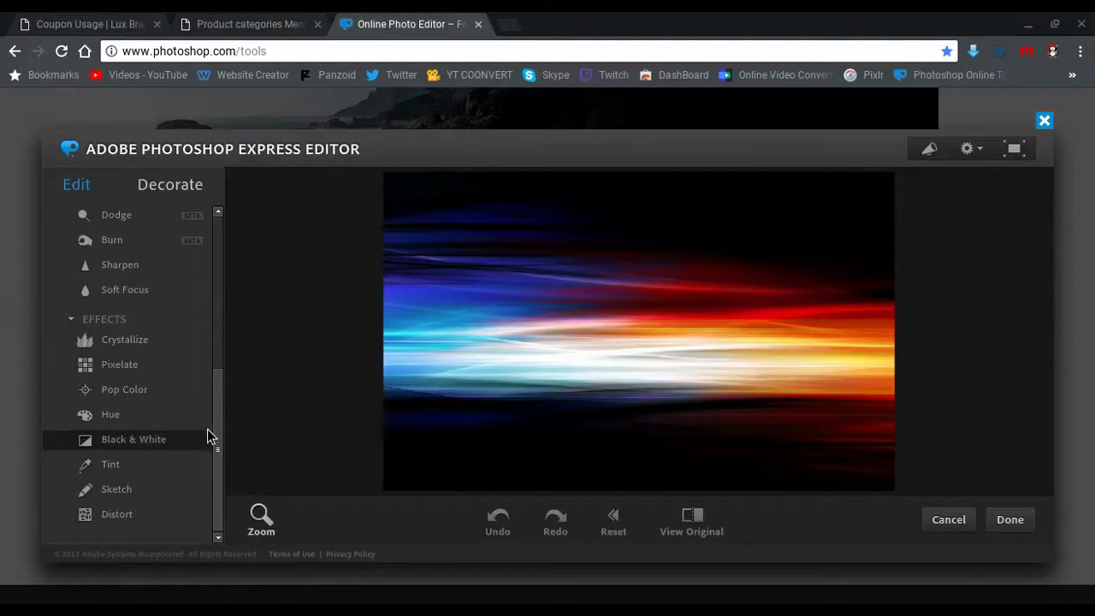
click(125, 340)
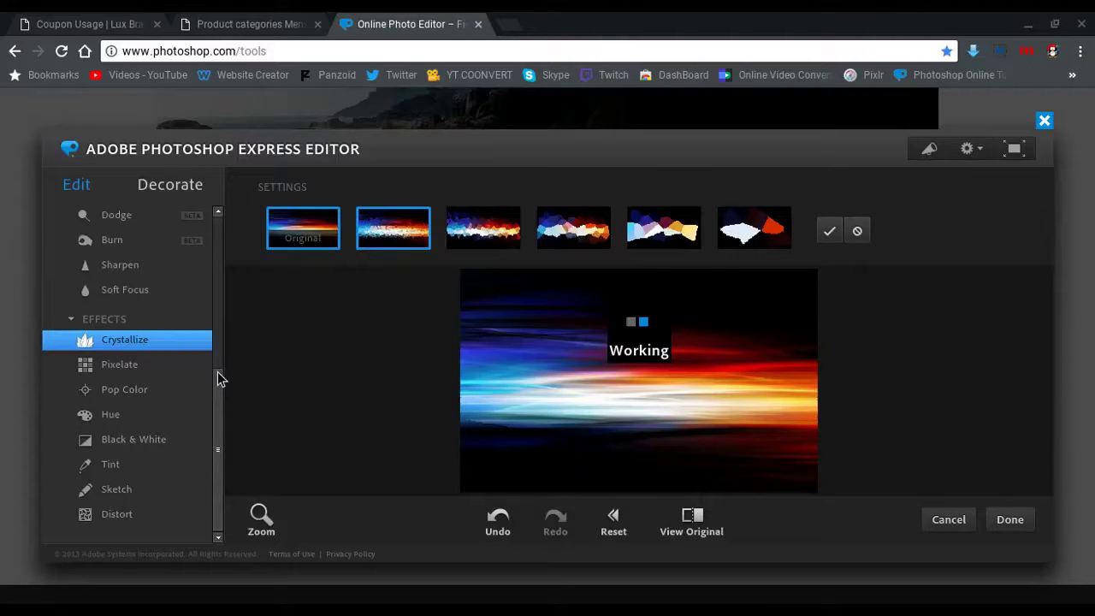
Compare several Soft Focus strengths on the photo and choose the second level above the original.
scroll(218, 379, up, 1)
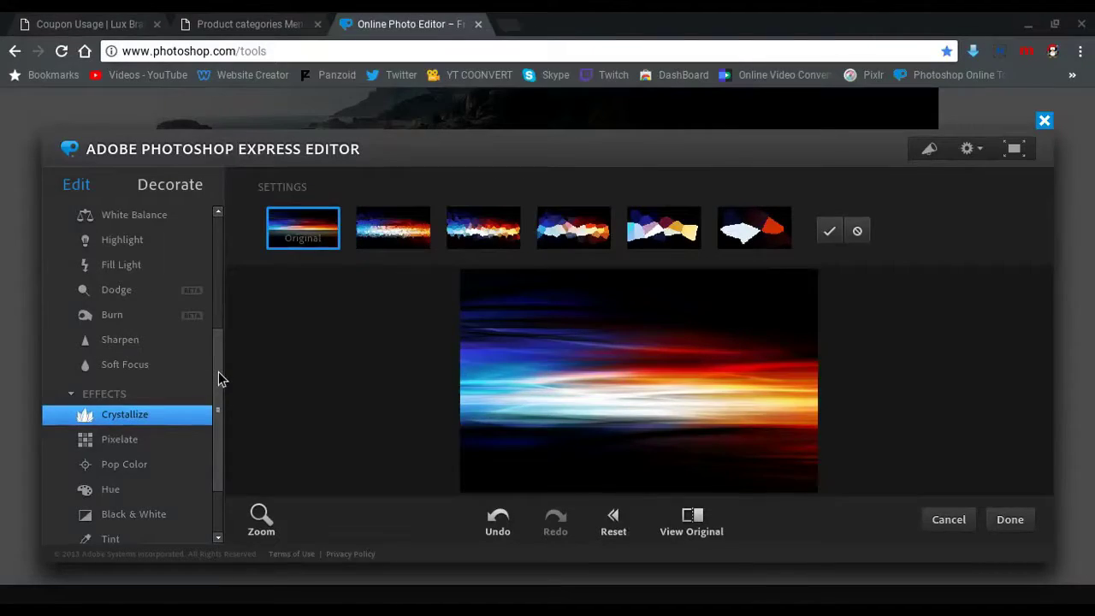
click(140, 365)
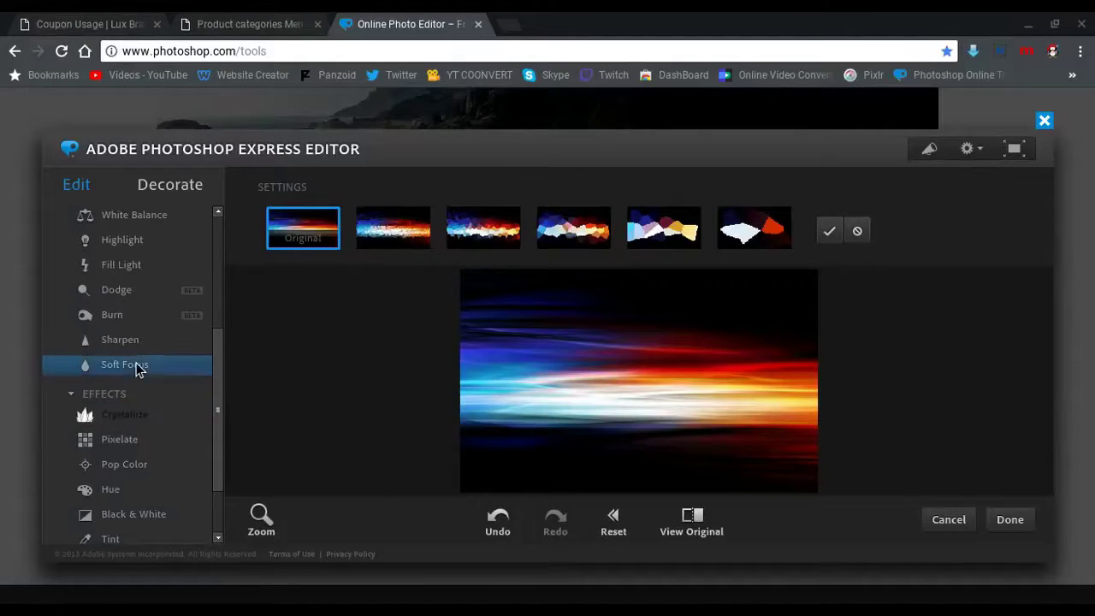
click(342, 214)
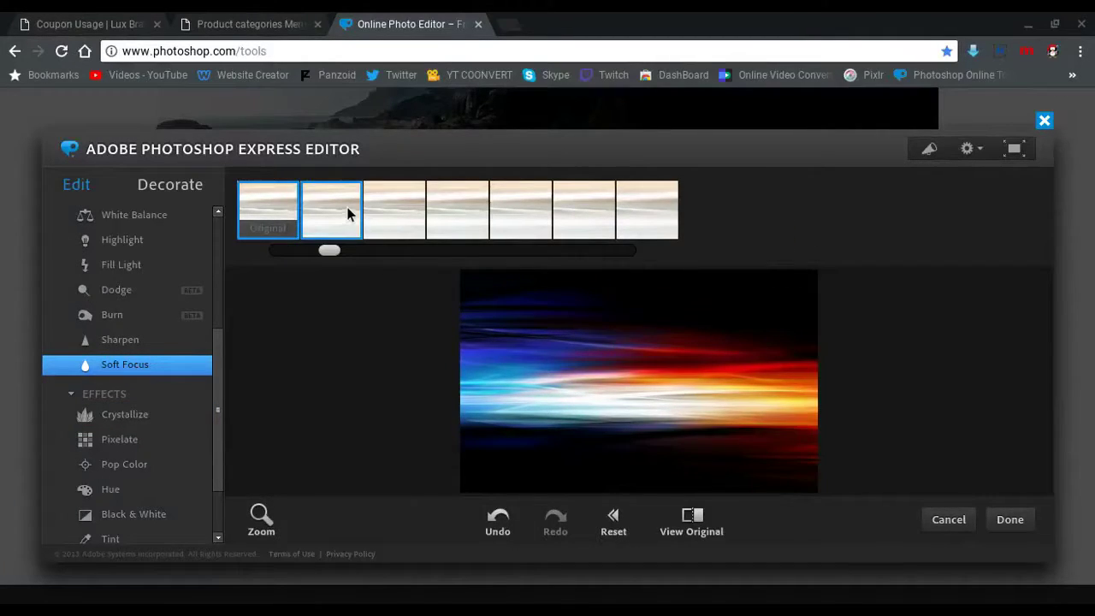
click(394, 213)
click(633, 209)
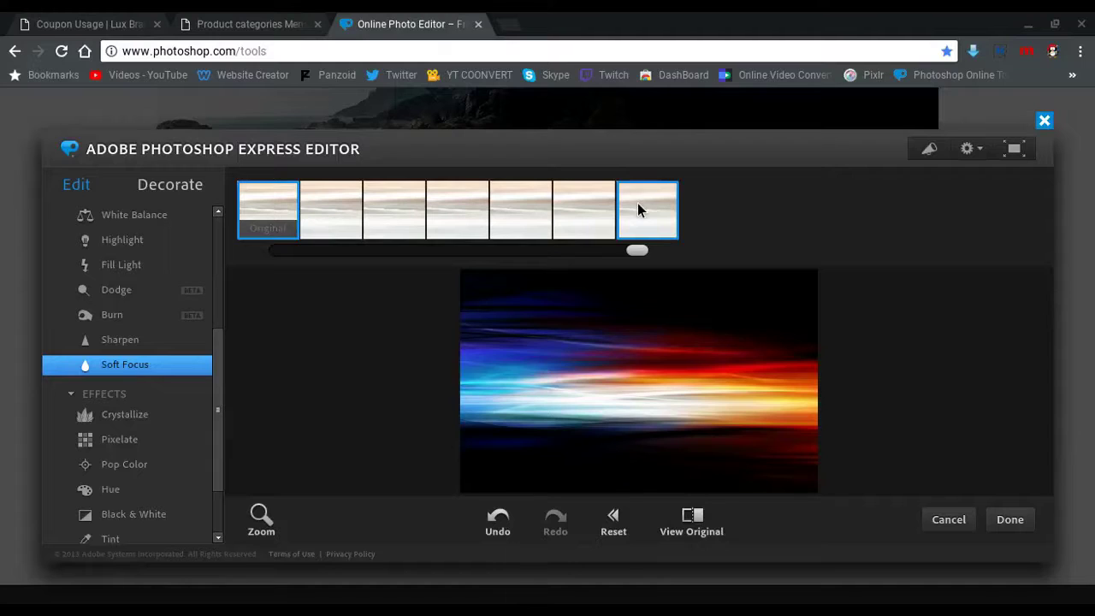
click(597, 212)
click(513, 205)
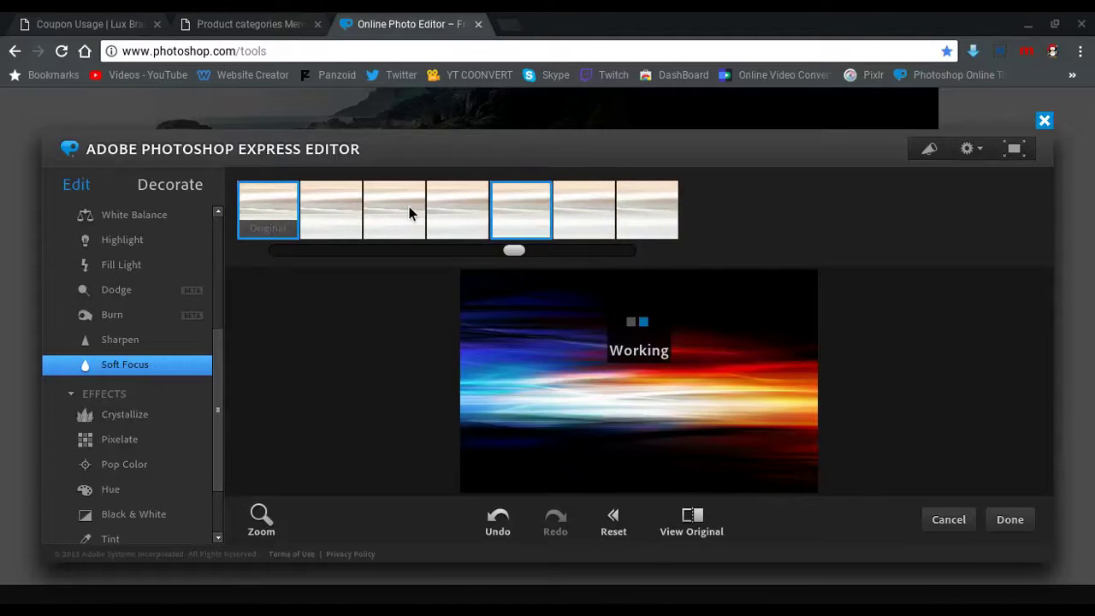
click(397, 224)
Compare several Sharpen strengths on the photo and choose the third level above the original.
click(146, 342)
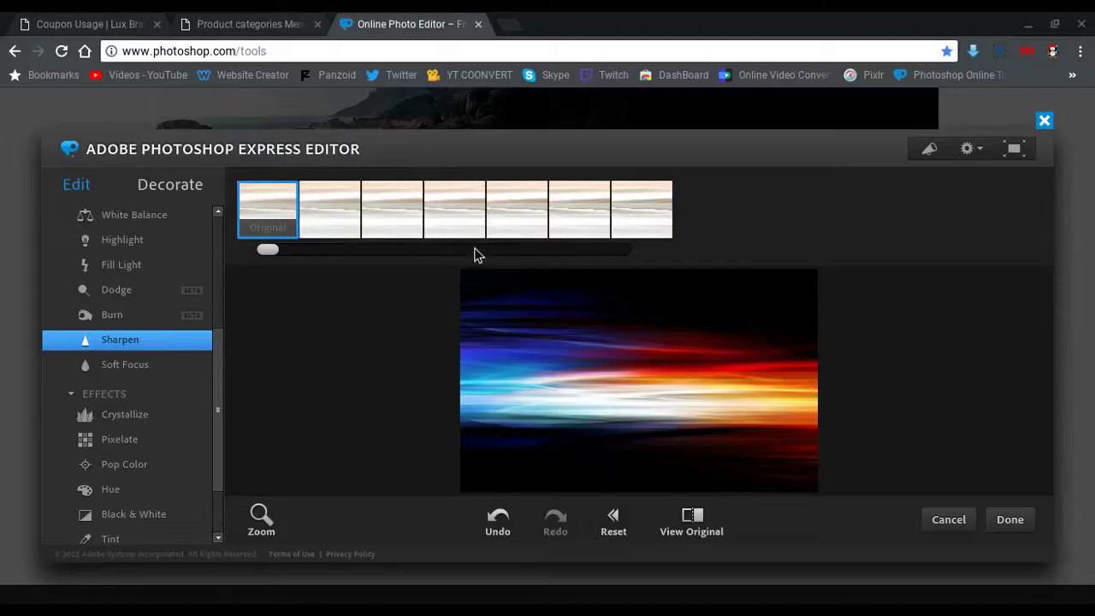
click(320, 231)
click(405, 221)
click(453, 215)
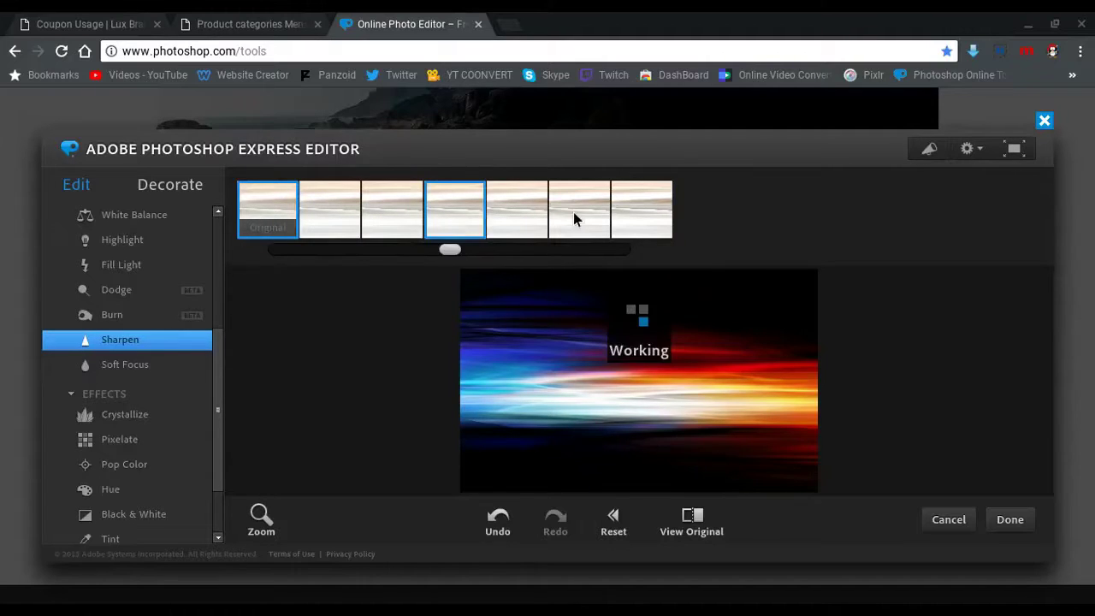
click(634, 222)
click(579, 218)
click(329, 220)
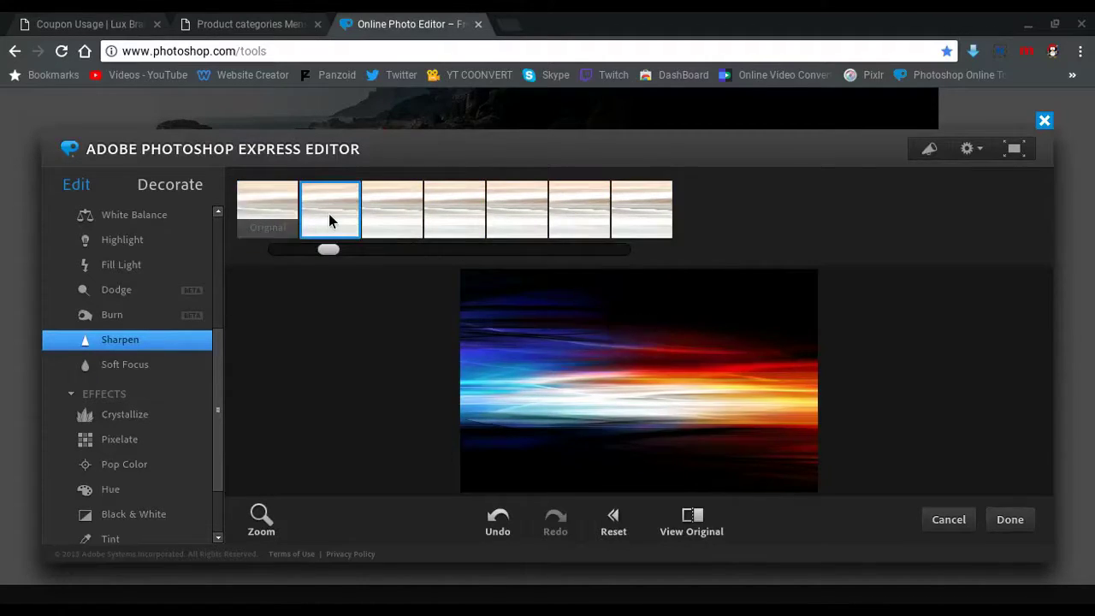
click(392, 219)
click(458, 215)
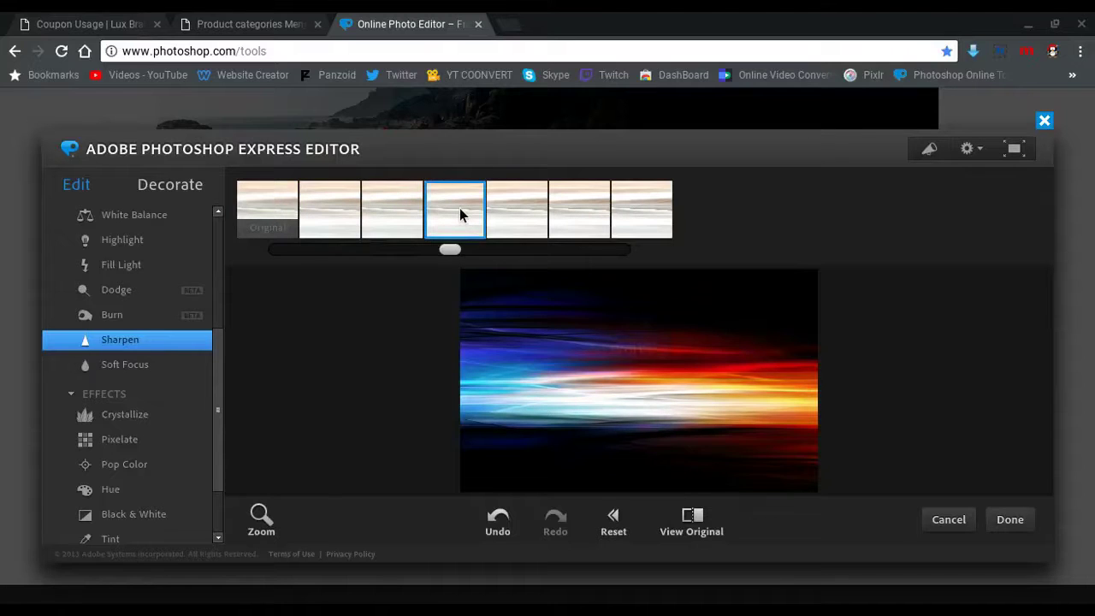
Compare the Black & White variants with the original and apply the last variant to the photo.
click(133, 514)
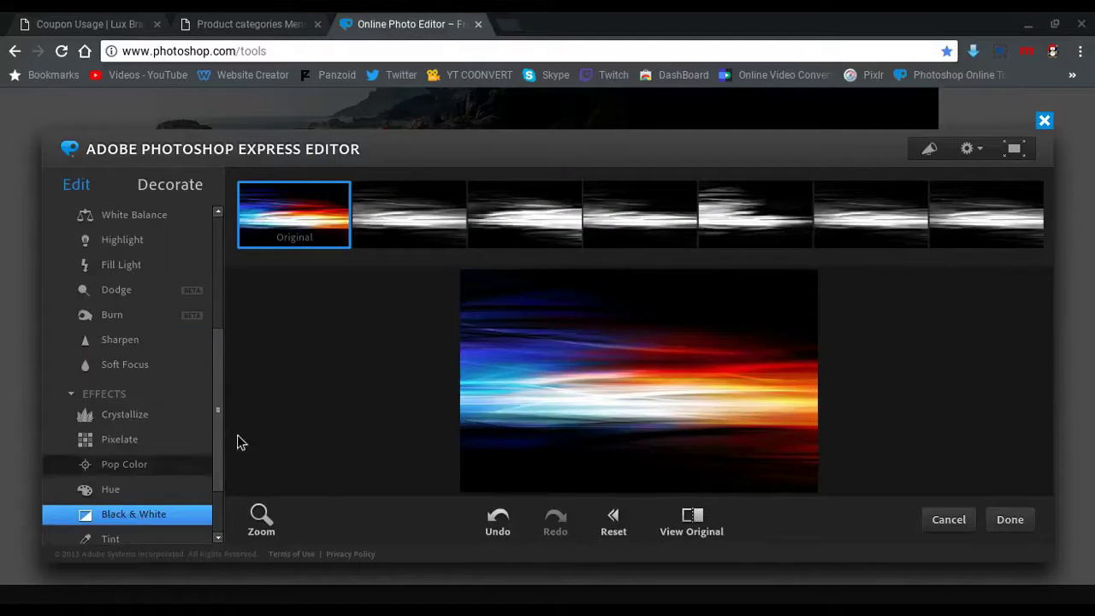
click(402, 225)
click(541, 212)
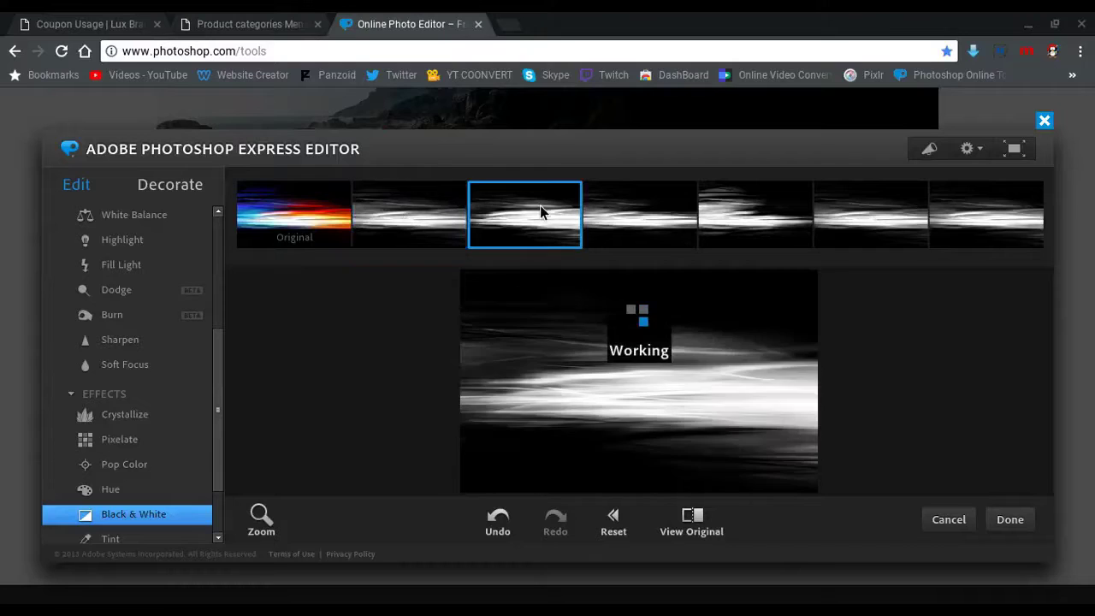
click(329, 205)
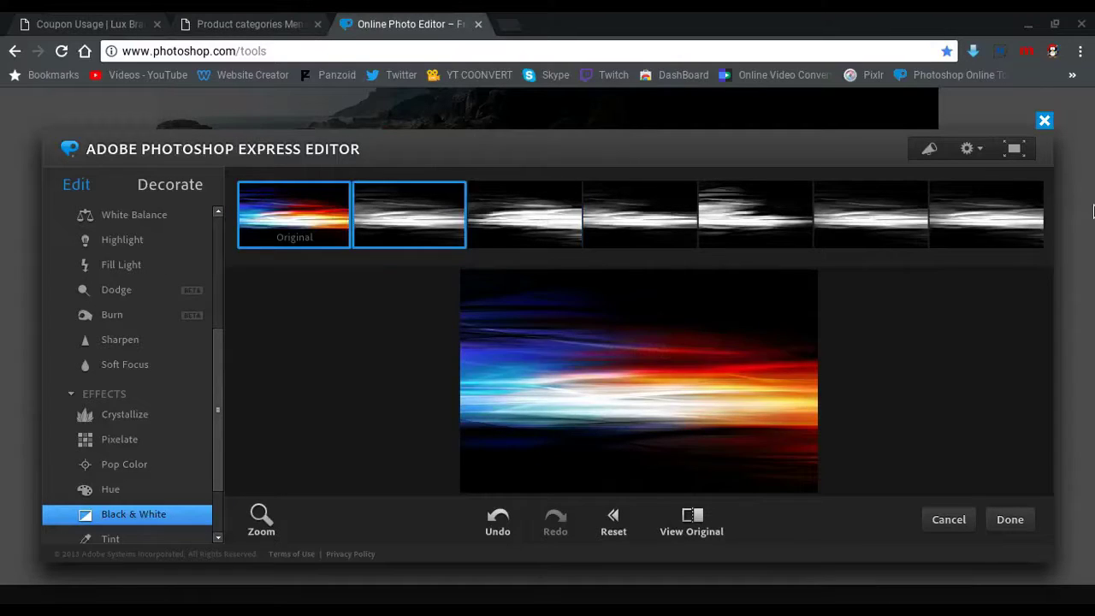
click(999, 219)
Try Pop Color with the teal swatch on the photo and return to the Black & White effect.
click(124, 464)
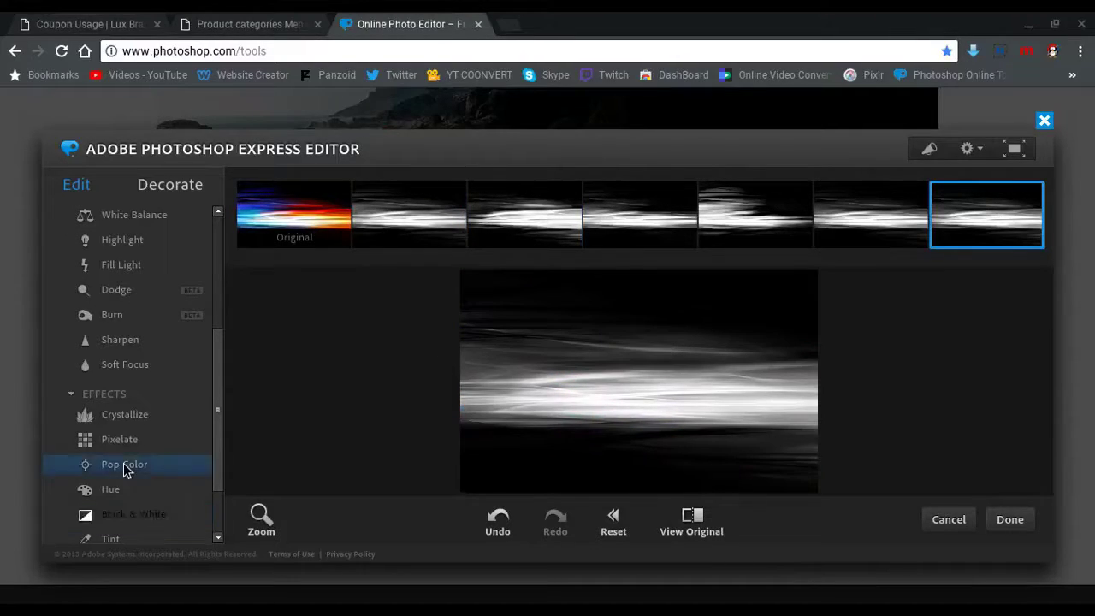
click(438, 183)
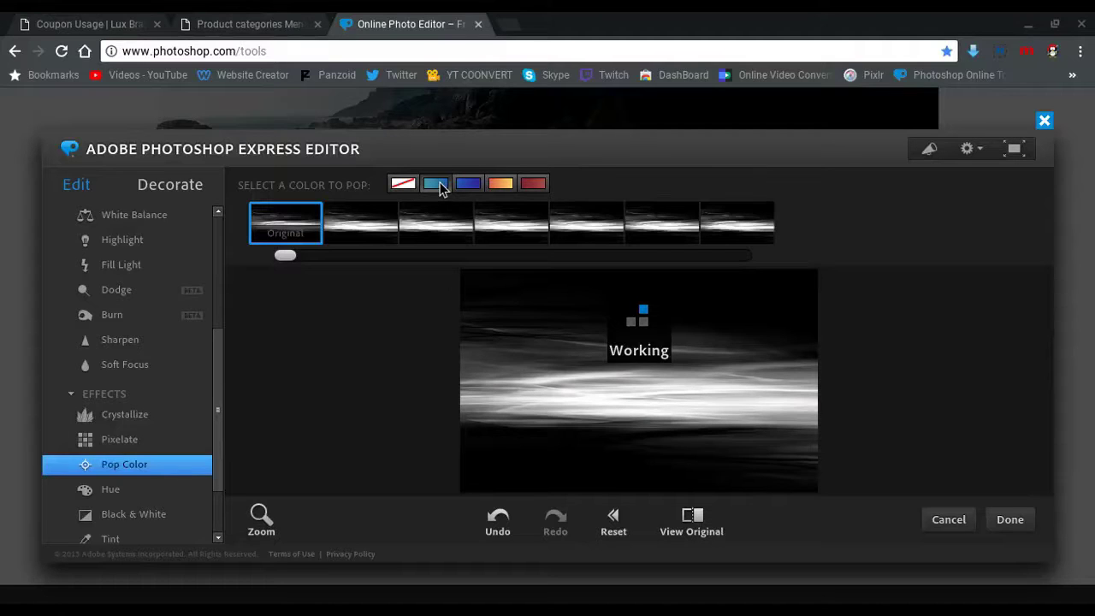
click(150, 514)
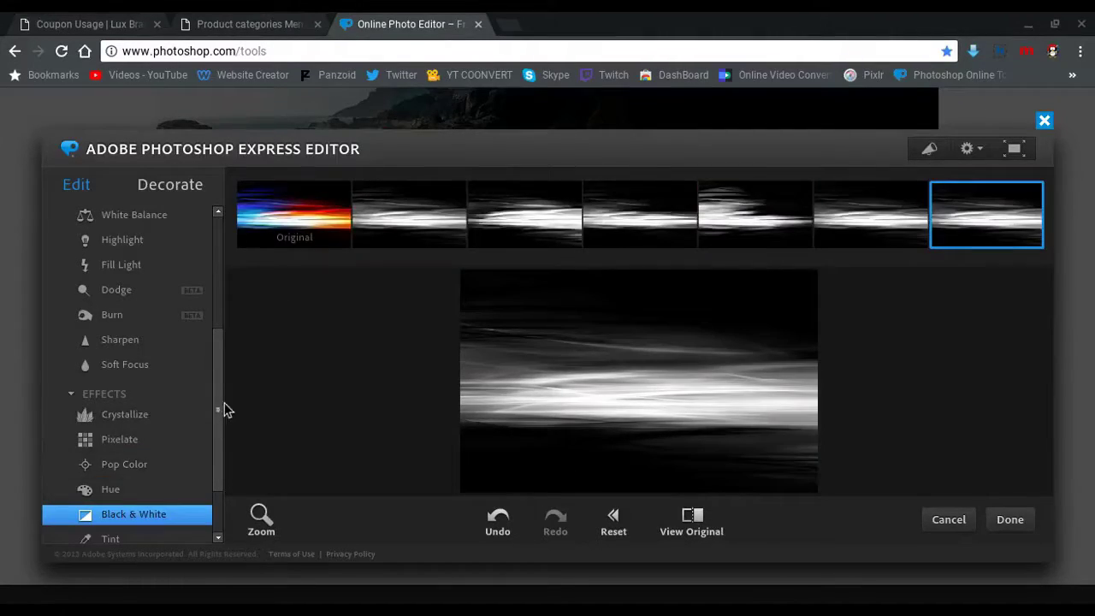
Look through the options of the basic Auto Correct, Exposure, Red-Eye, Touchup and Saturation tools.
drag(217, 399, 209, 246)
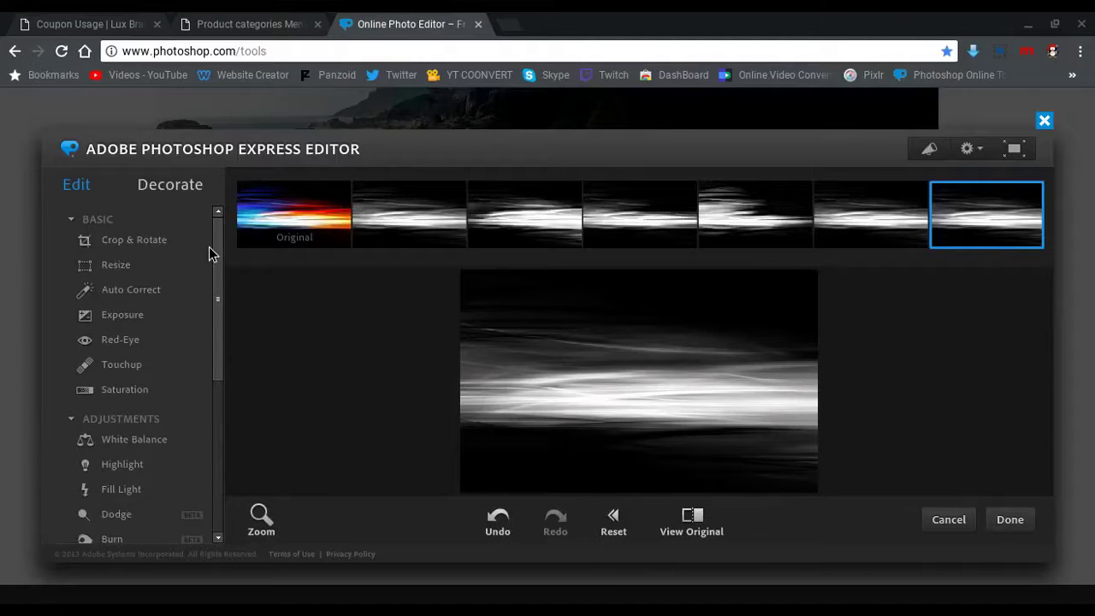
click(128, 295)
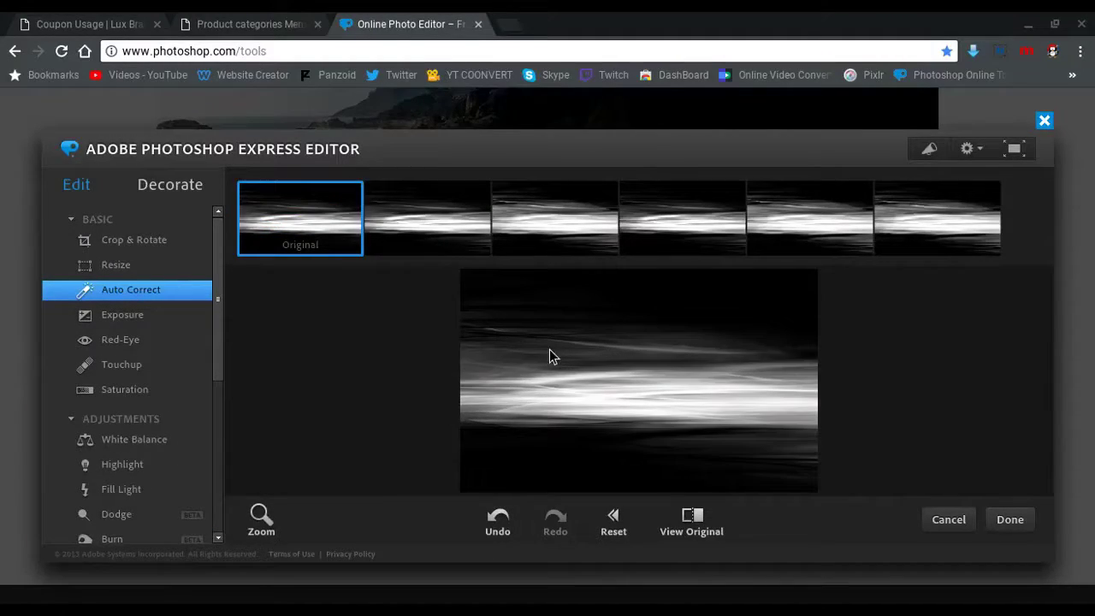
click(145, 314)
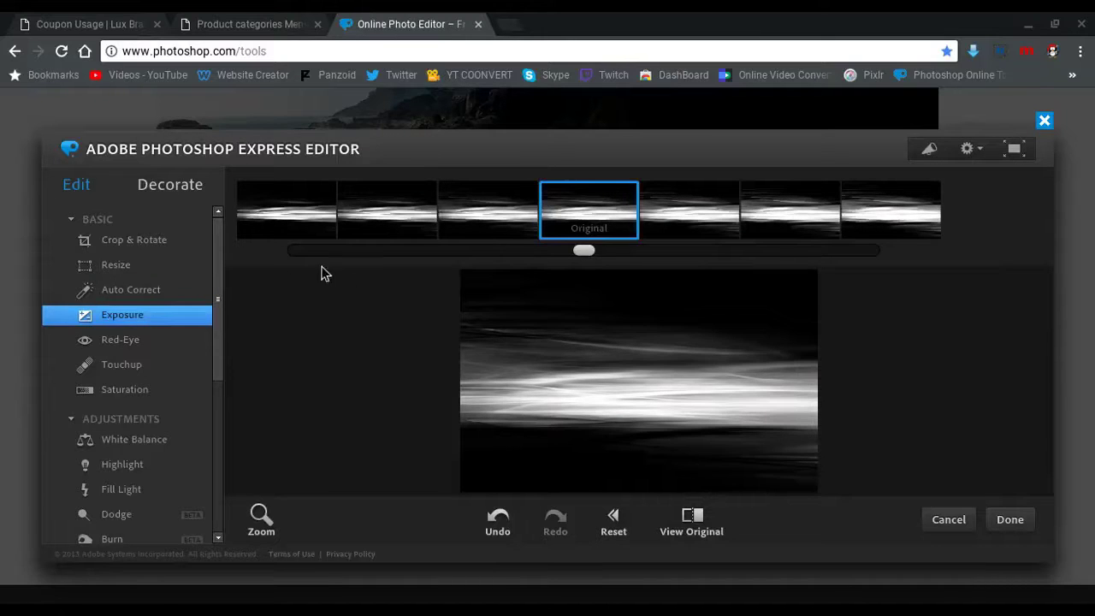
click(144, 345)
click(140, 368)
click(144, 393)
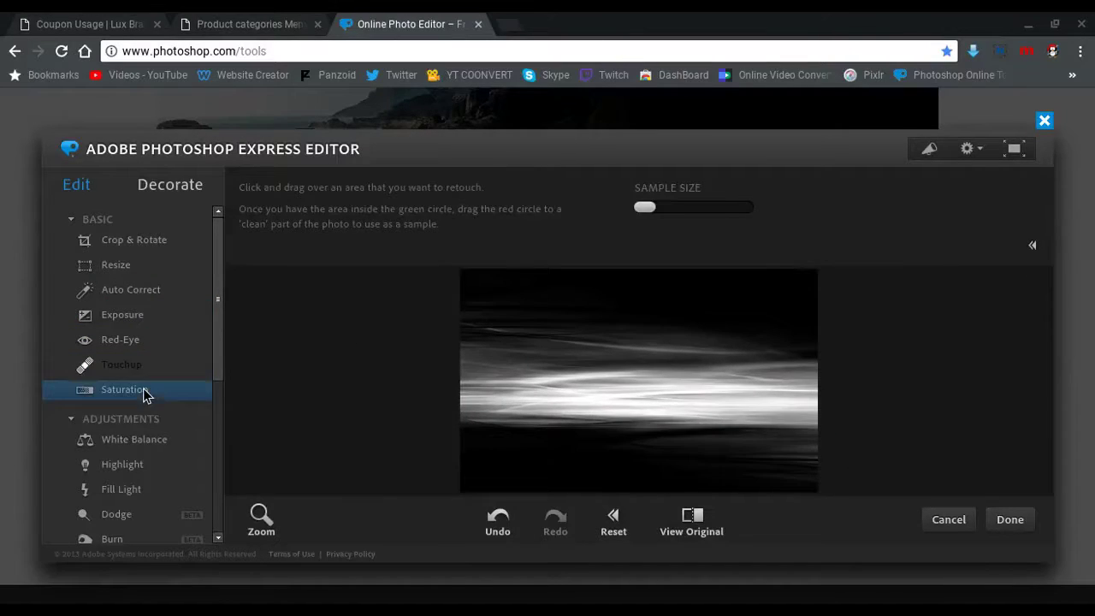
Set the photo's Saturation to the highest level and apply Soft Focus at the fourth level above the original.
click(656, 229)
click(912, 221)
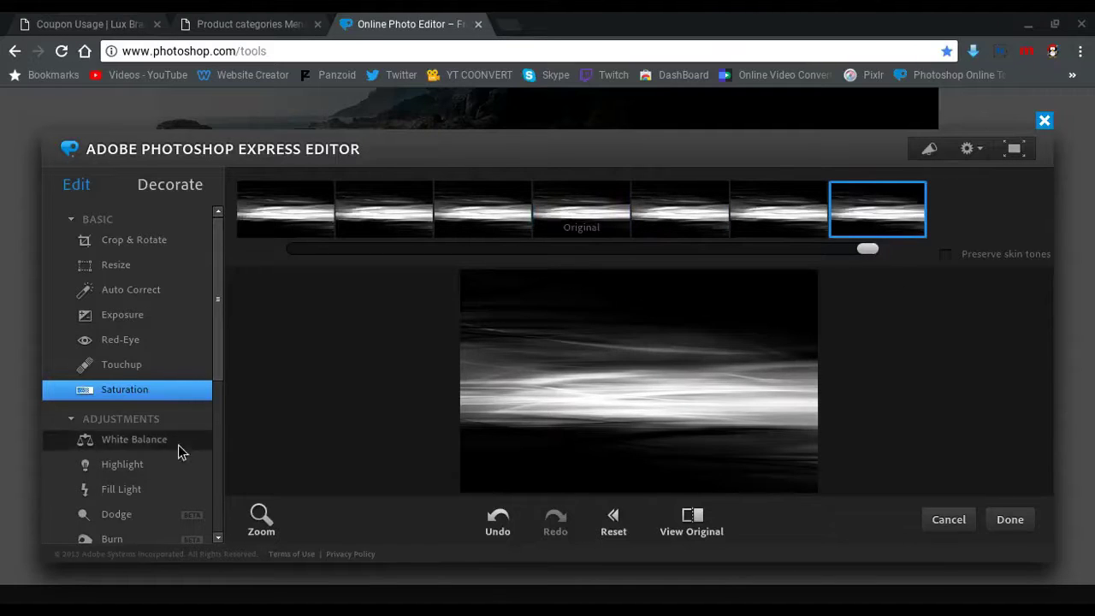
scroll(219, 377, down, 3)
drag(222, 395, 218, 419)
click(152, 460)
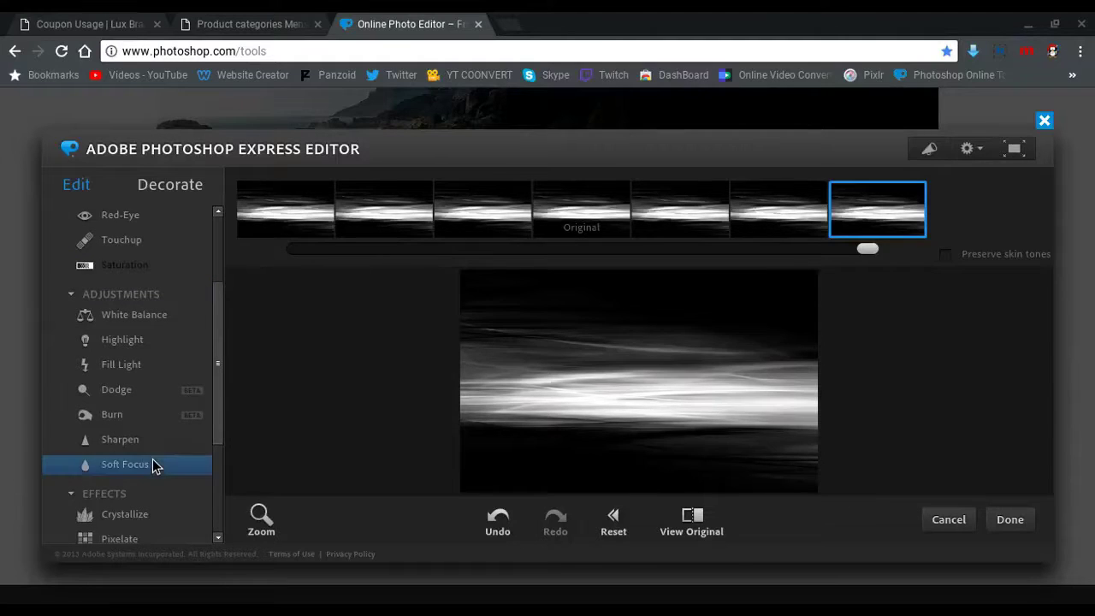
click(333, 222)
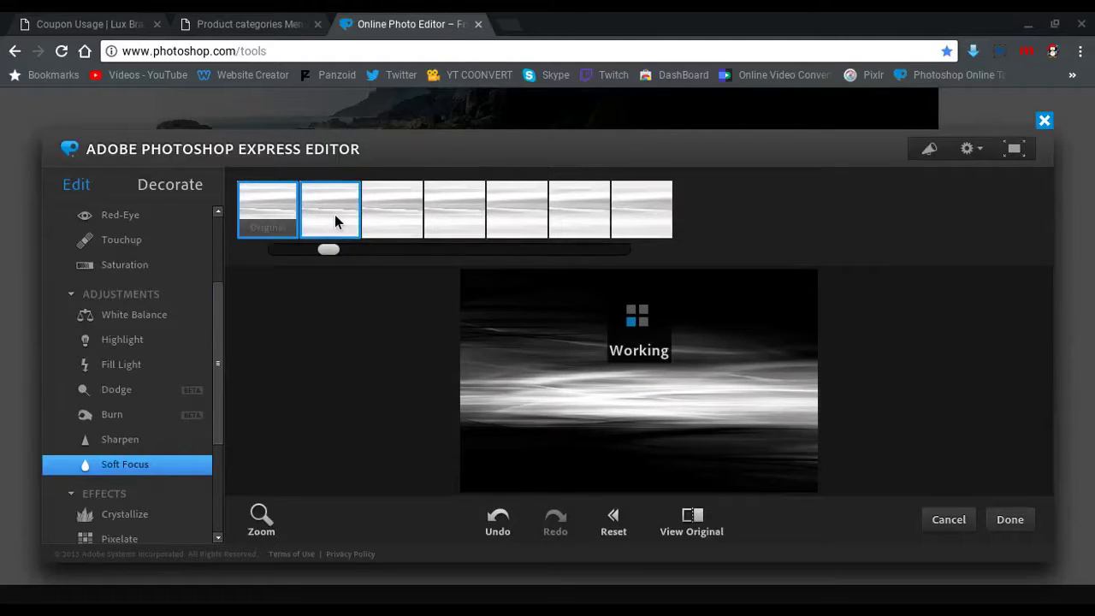
click(487, 217)
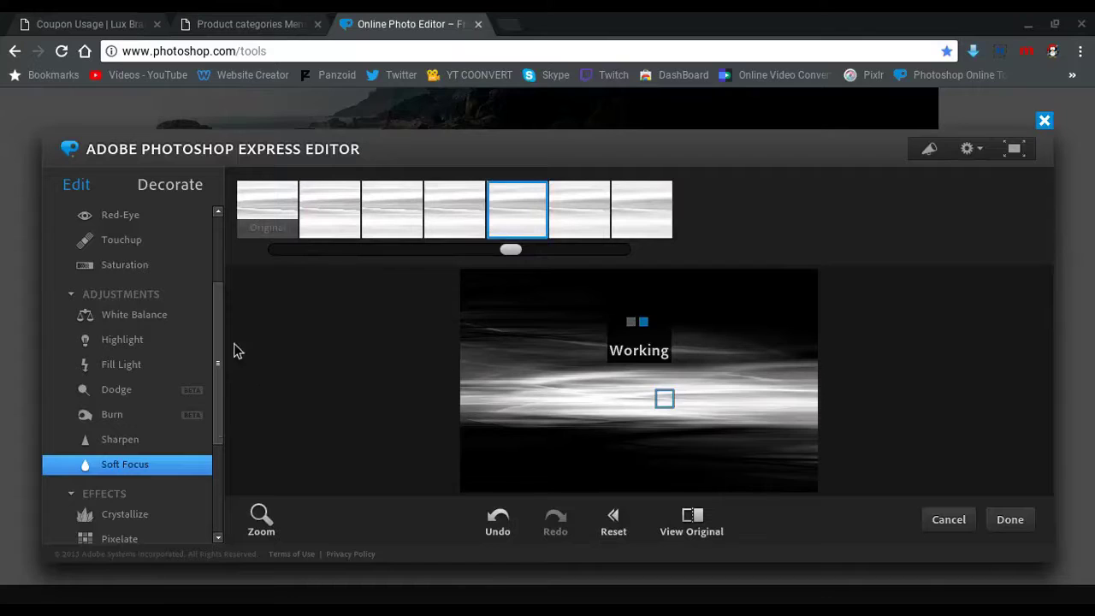
Add a text decoration to the photo and replace its placeholder with the creator's screen name.
click(185, 190)
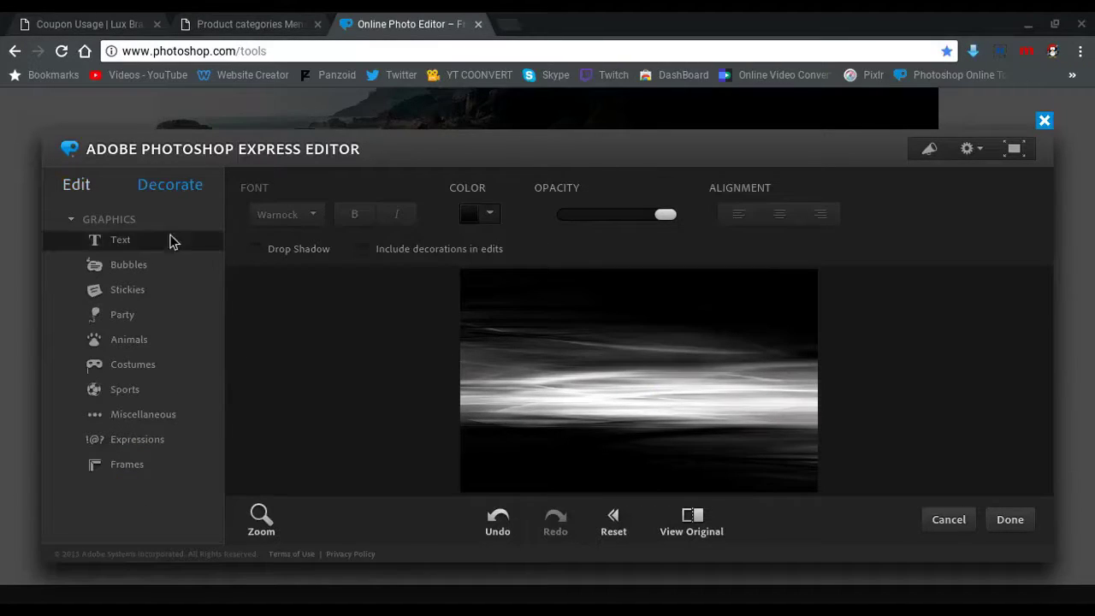
click(123, 246)
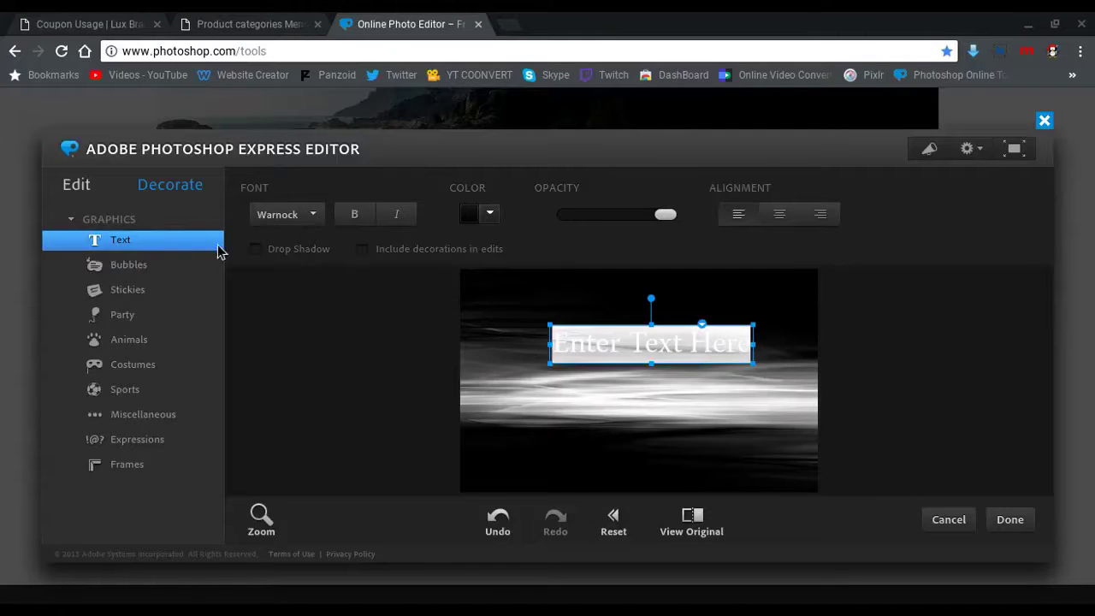
click(683, 354)
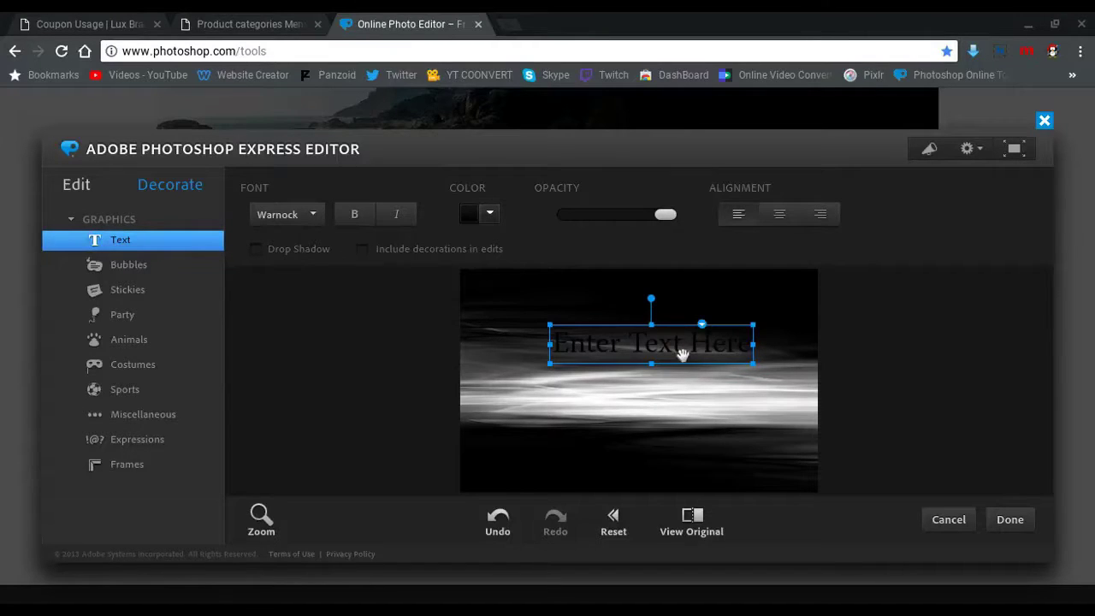
key(BackSpace)
key(BackSpace)
key(BackSpace)
key(BackSpace)
key(BackSpace)
key(BackSpace)
key(BackSpace)
key(BackSpace)
key(BackSpace)
key(BackSpace)
key(BackSpace)
key(BackSpace)
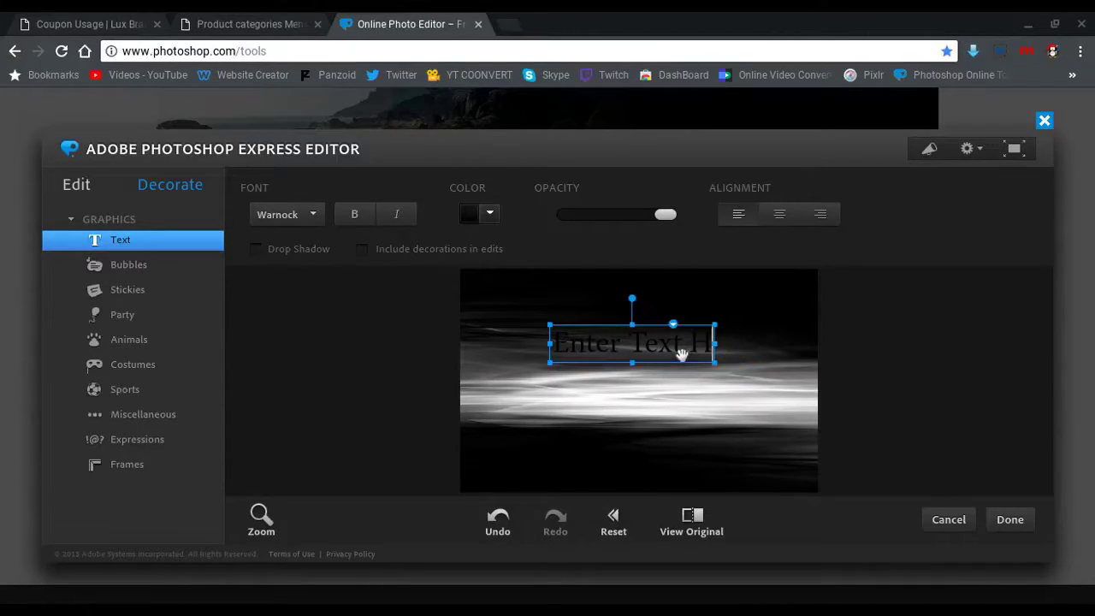
key(BackSpace)
key(BackSpace)
key(BackSpace)
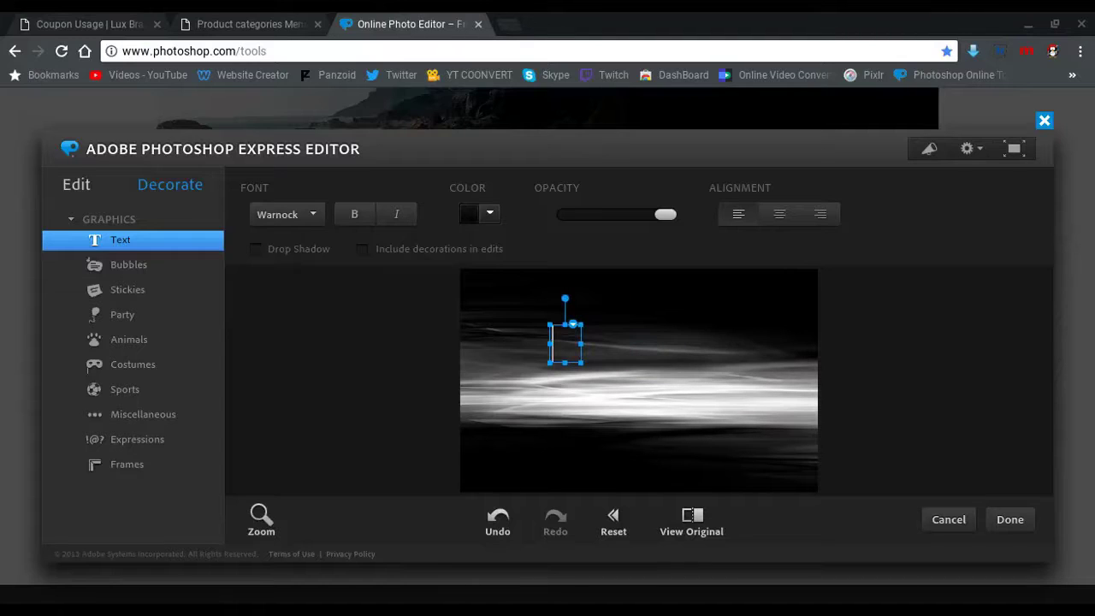
text(slimshayh)
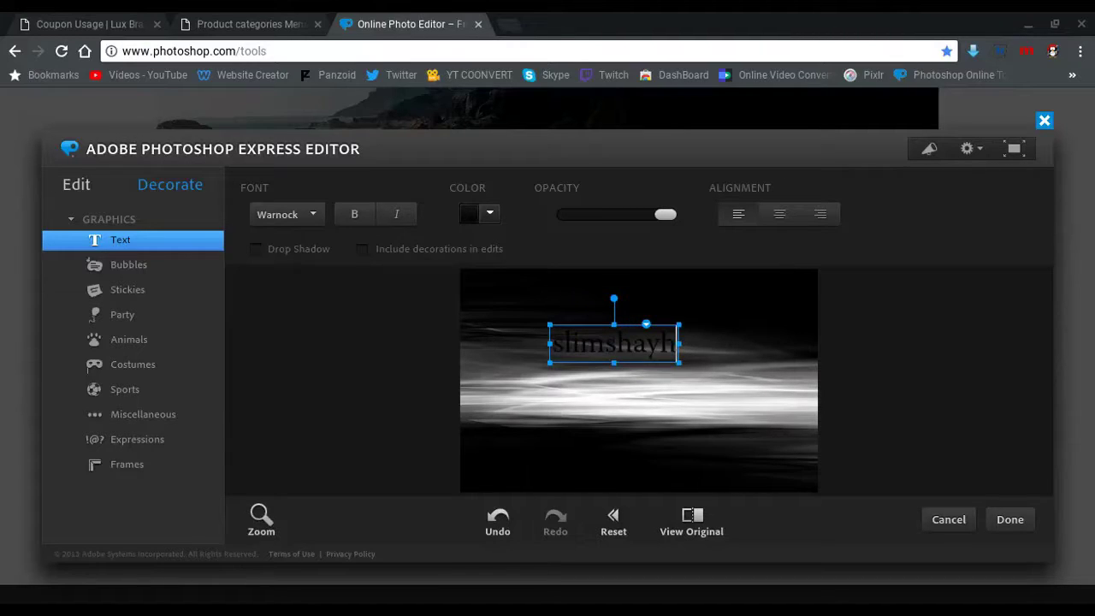
key(BackSpace)
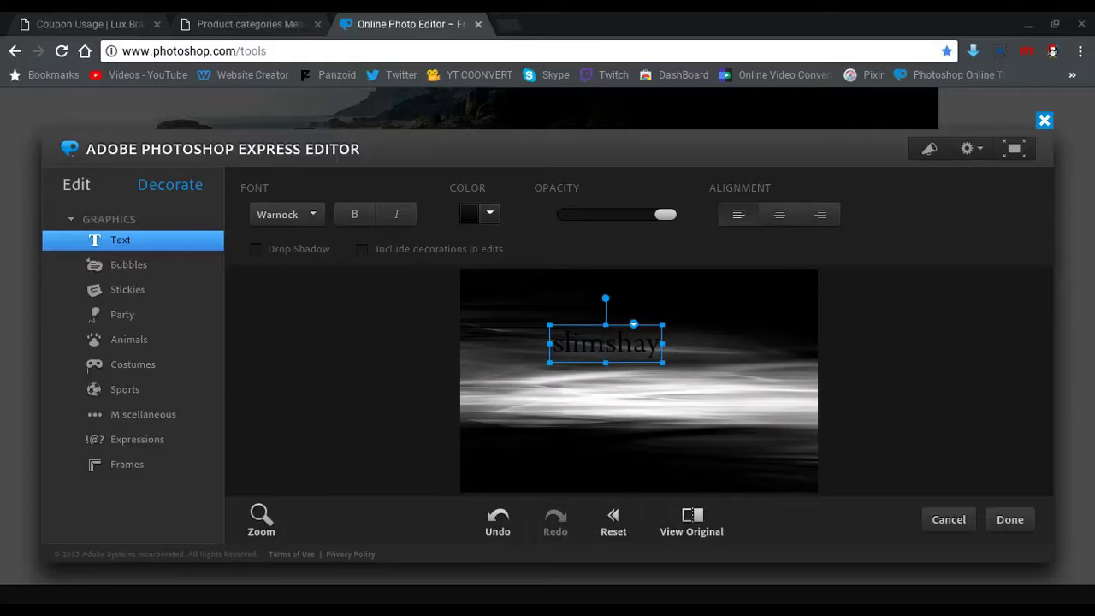
text(neeG)
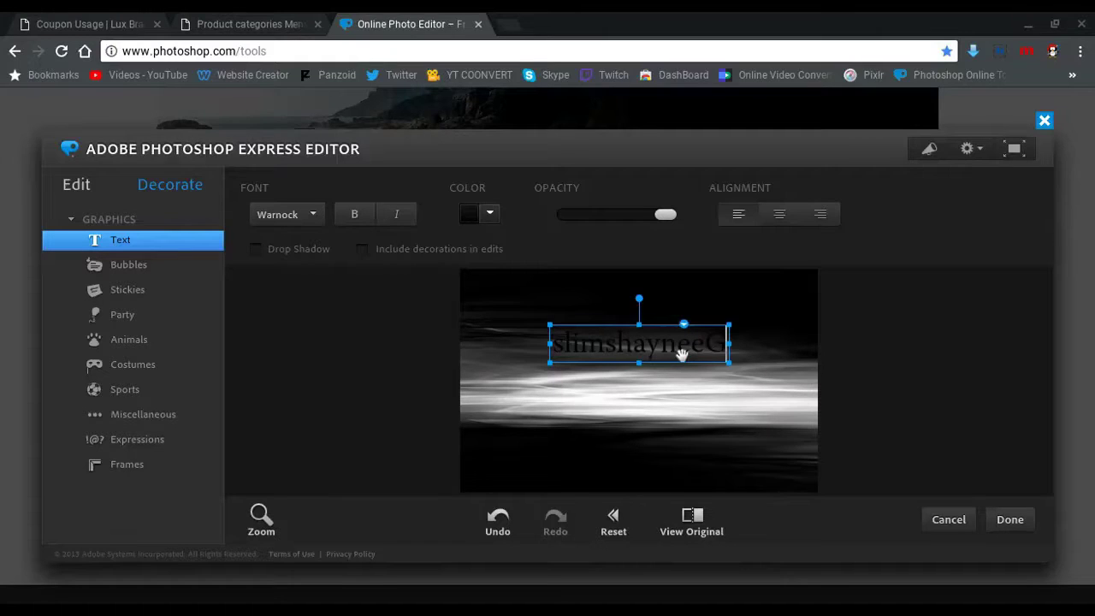
Color the screen-name text blue.
key(Left)
key(Left)
click(468, 217)
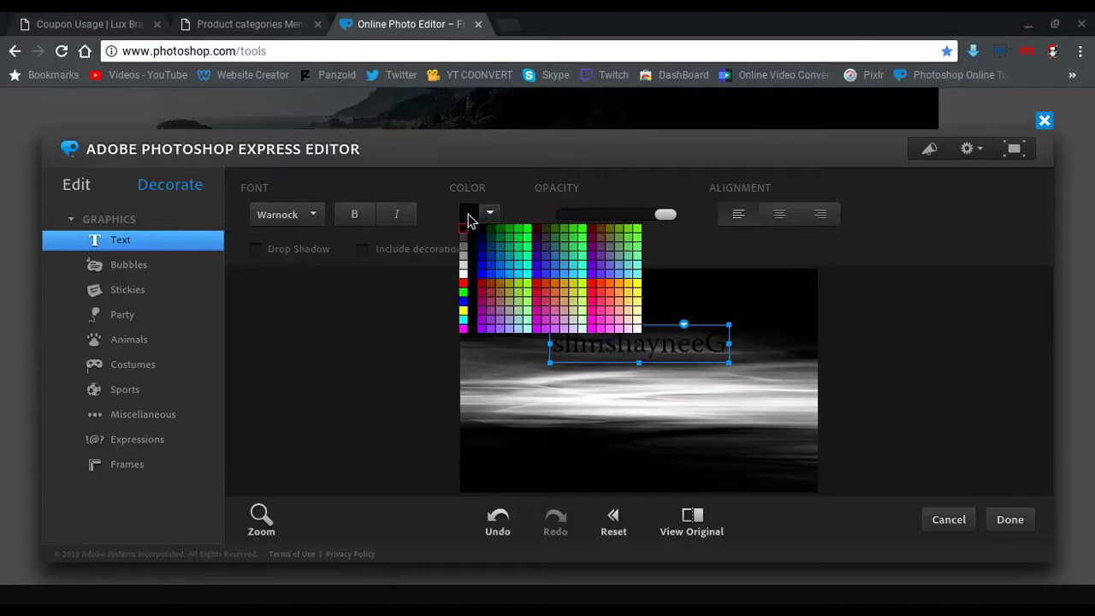
click(493, 281)
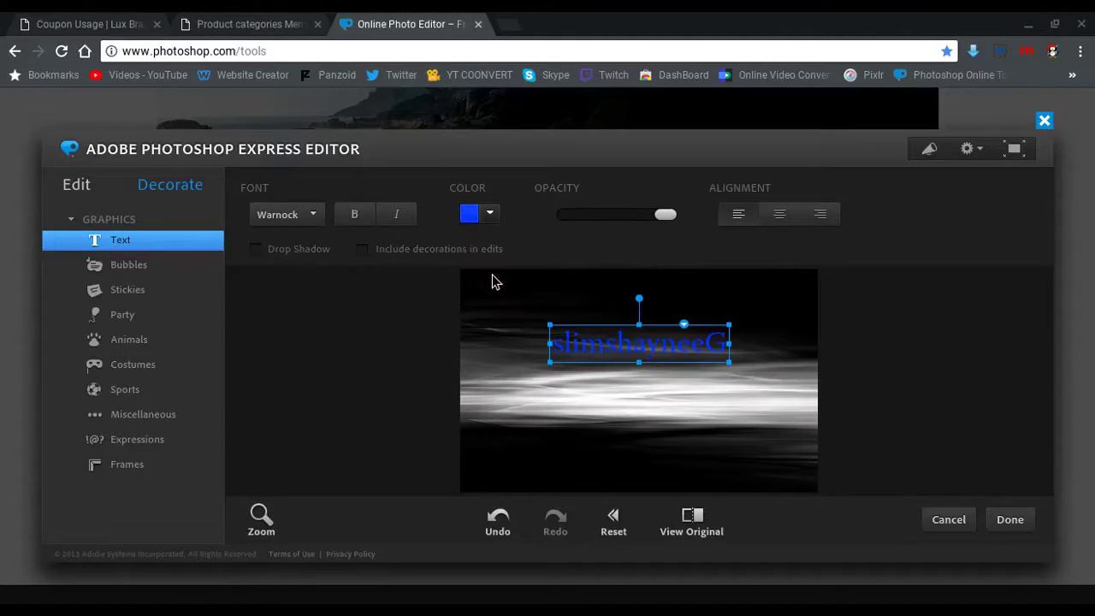
Try the Tekton, Stencil, Quake, Myriad and Minion fonts on the blue text and settle on Ironwood.
click(291, 223)
click(269, 398)
click(304, 214)
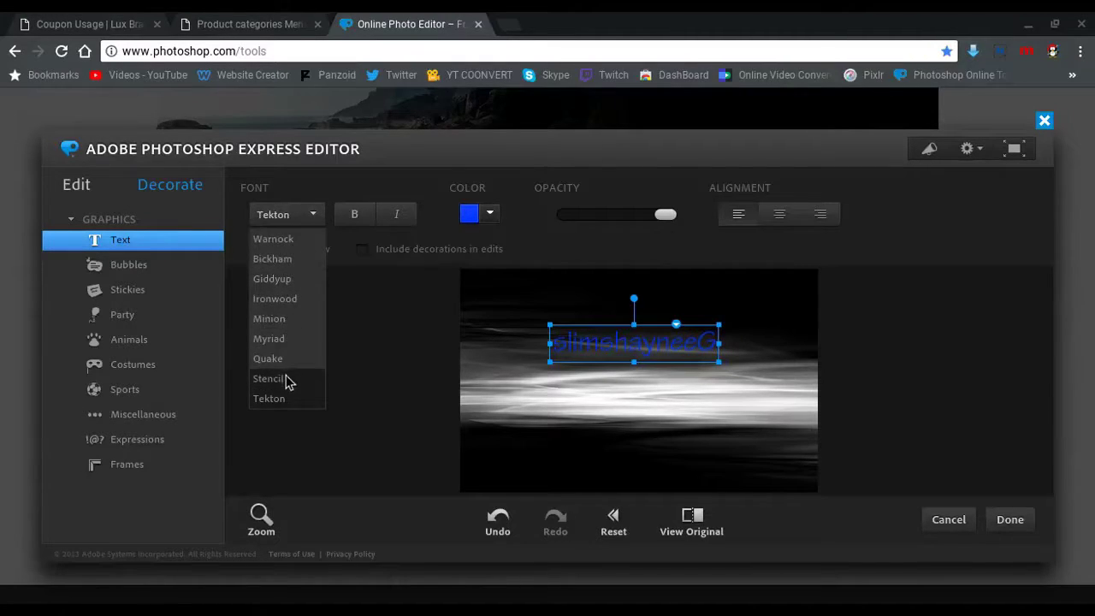
click(286, 375)
click(306, 216)
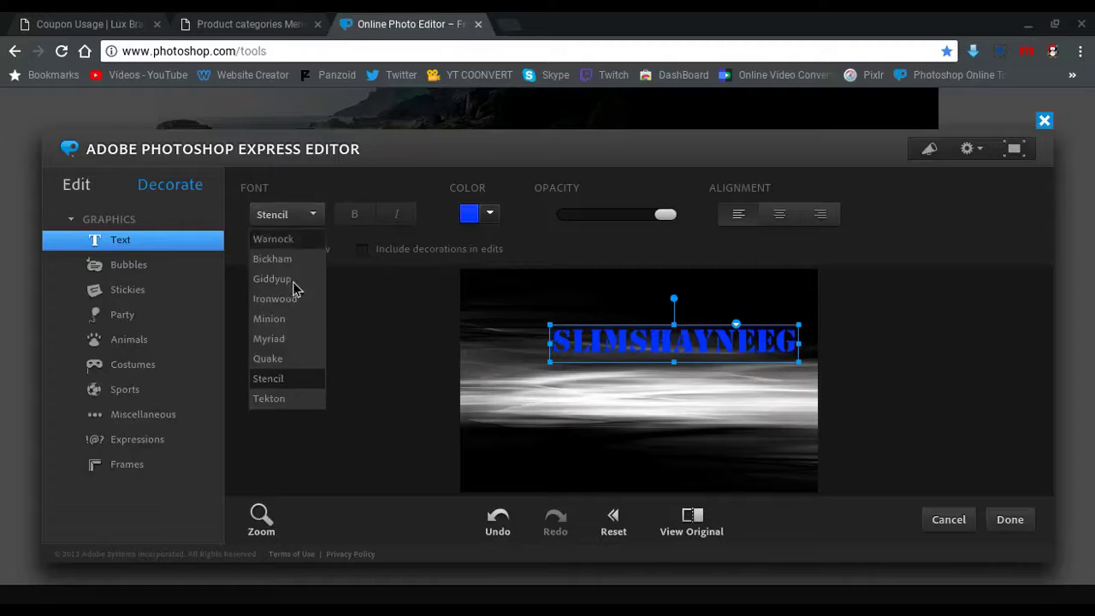
click(291, 354)
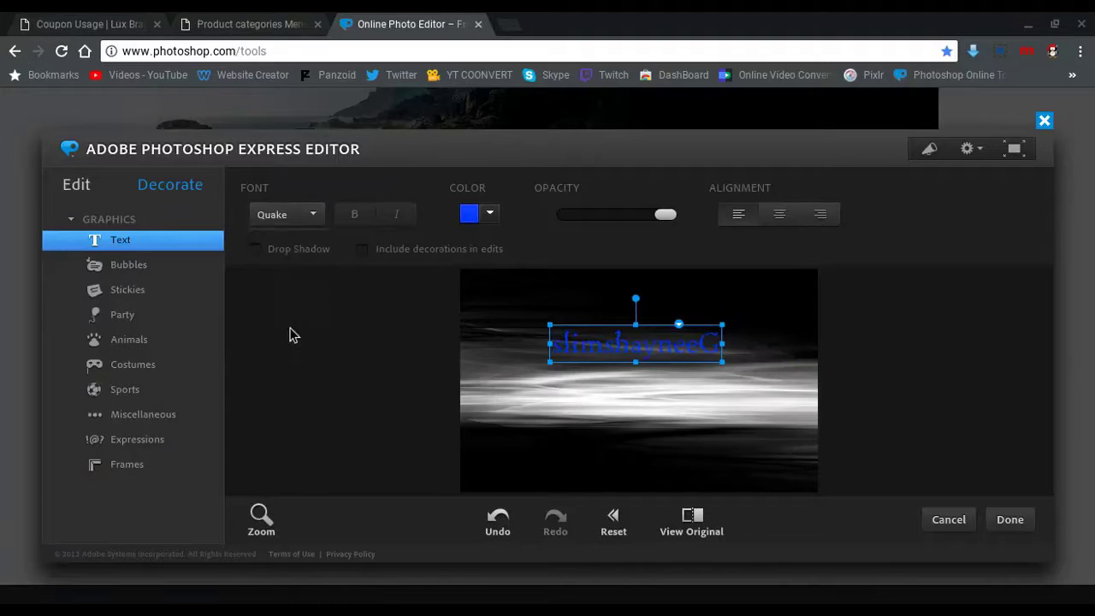
click(311, 216)
click(299, 337)
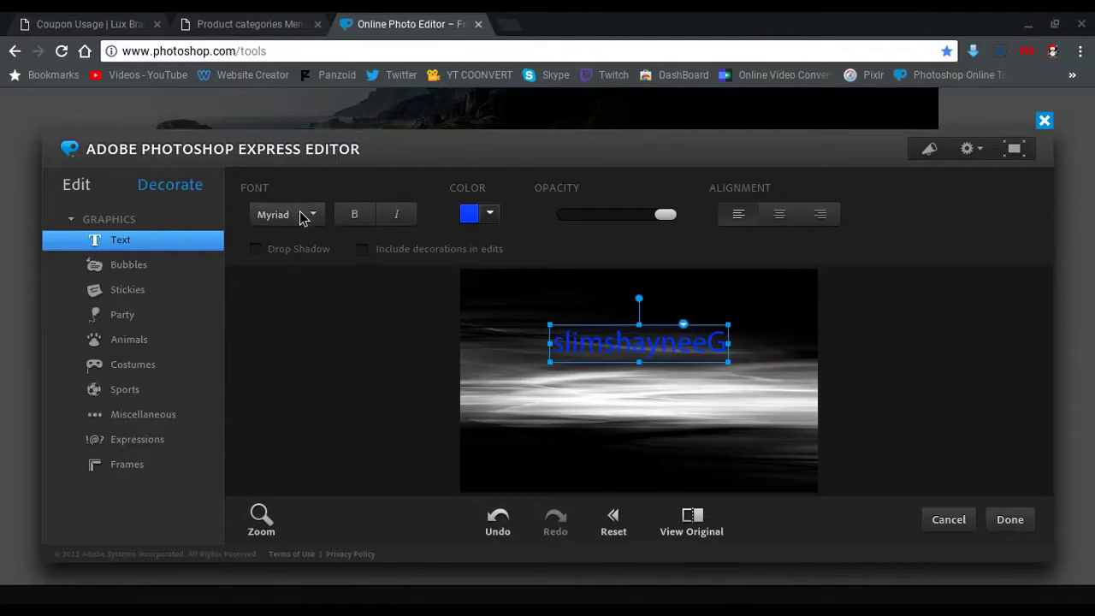
click(303, 214)
click(301, 317)
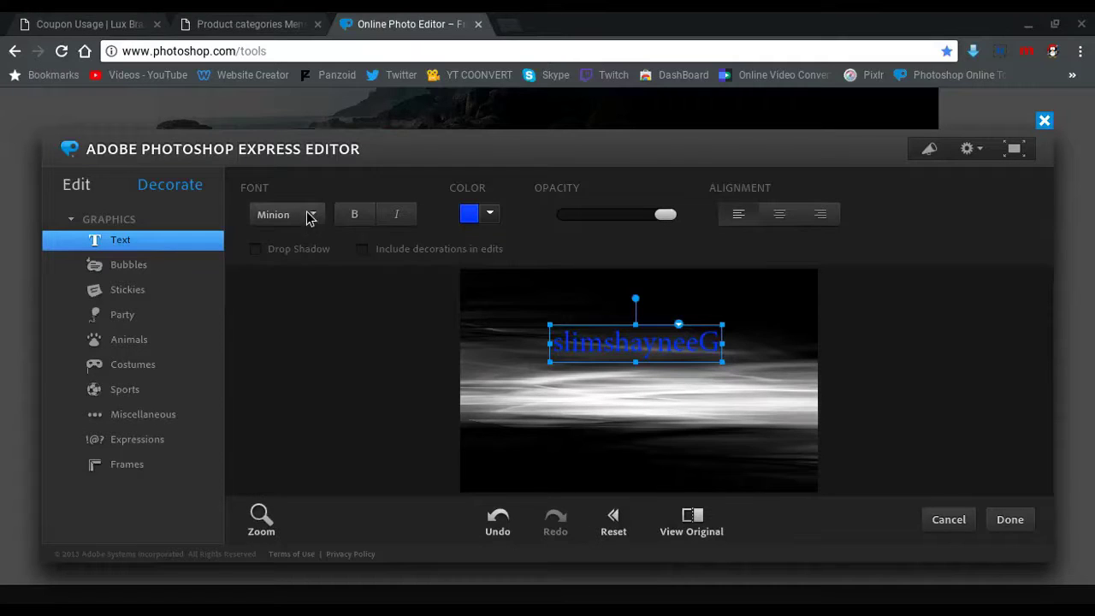
click(310, 217)
click(299, 295)
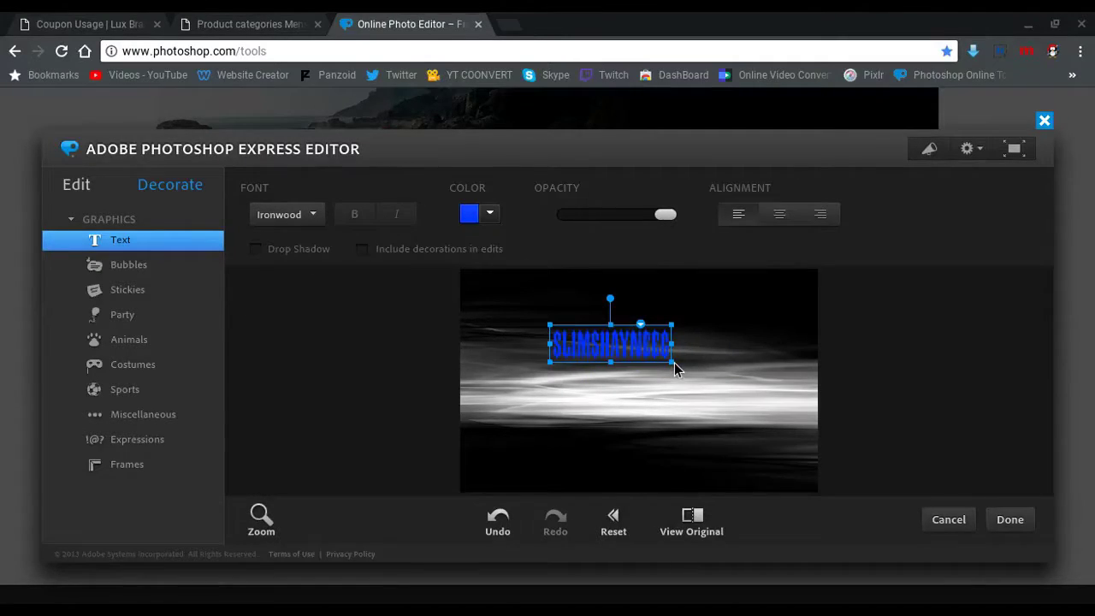
Enlarge the text and center it on the photo, with decorations included in edits.
drag(673, 363, 780, 395)
drag(671, 363, 642, 363)
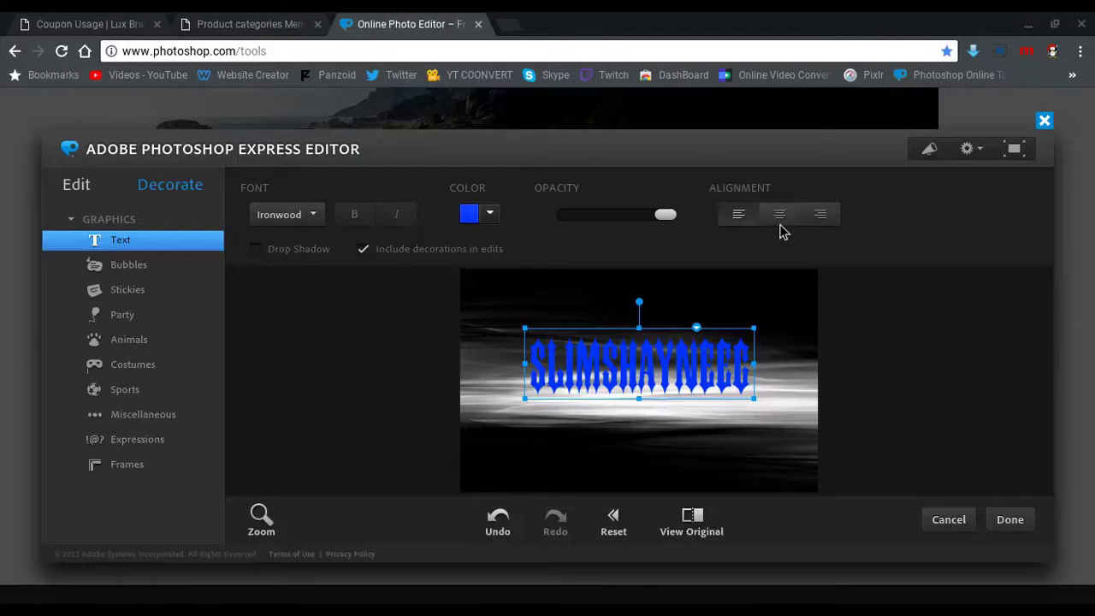
Add the first oval speech bubble to the photo and select part of its placeholder text.
click(134, 269)
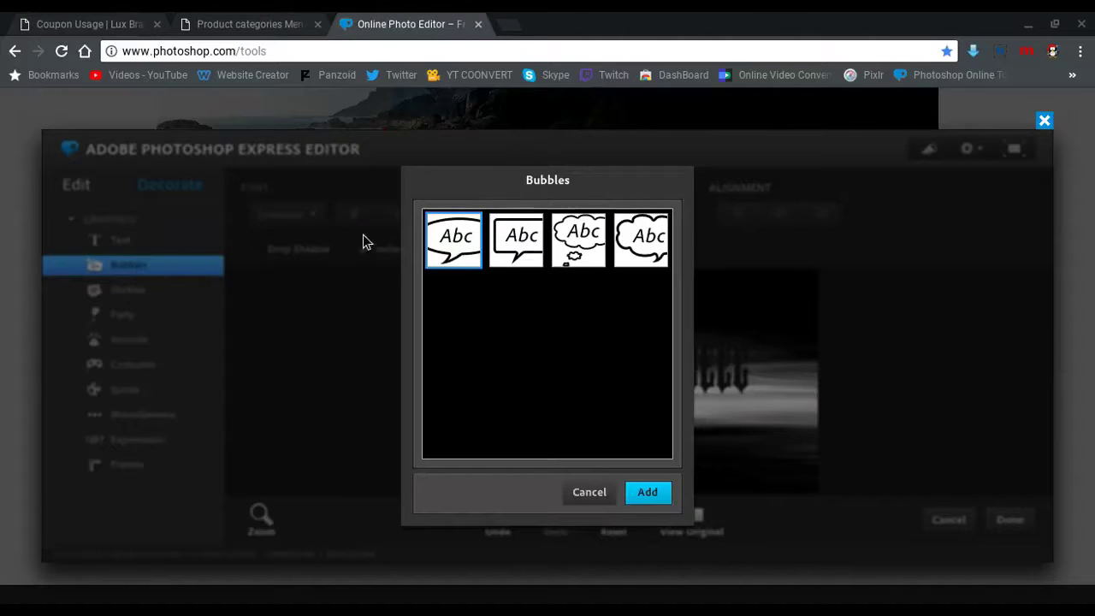
click(648, 493)
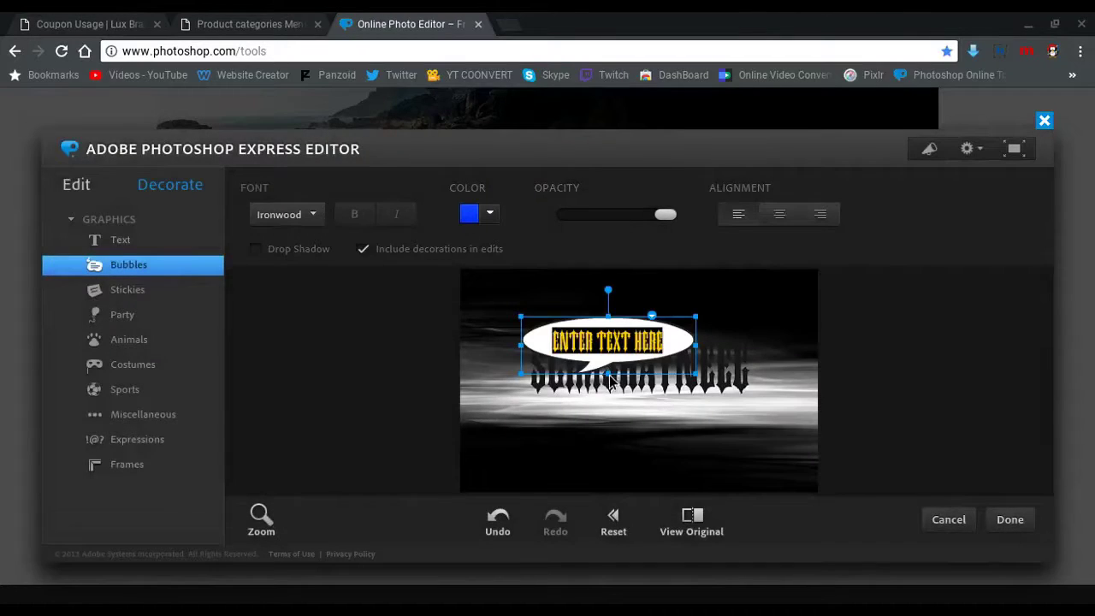
drag(583, 346, 678, 328)
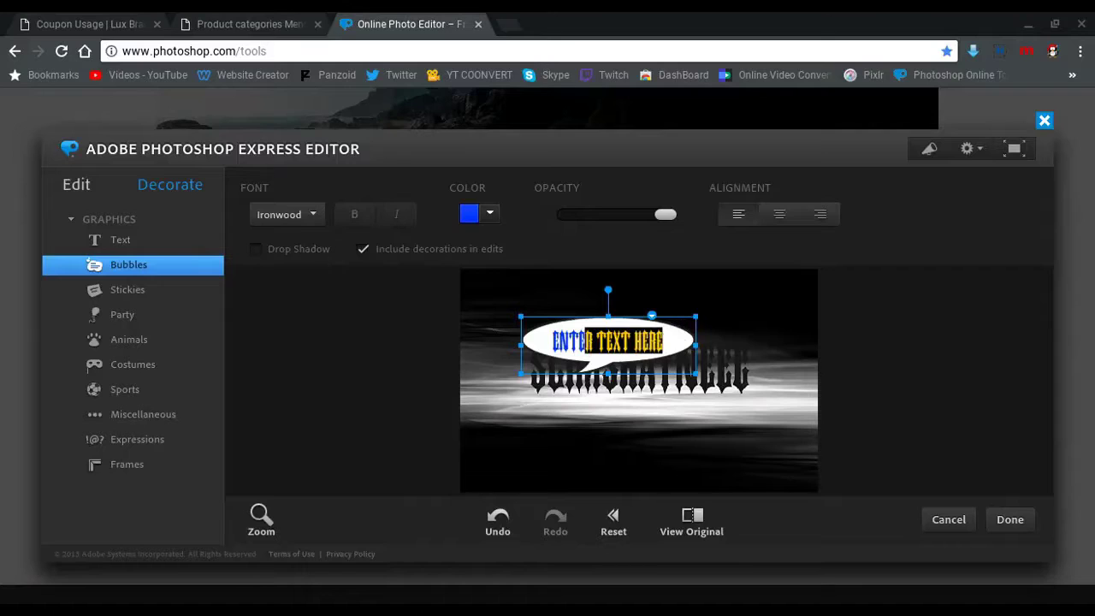
Flip the speech bubble horizontally and rotate it 90 degrees left.
right_click(653, 322)
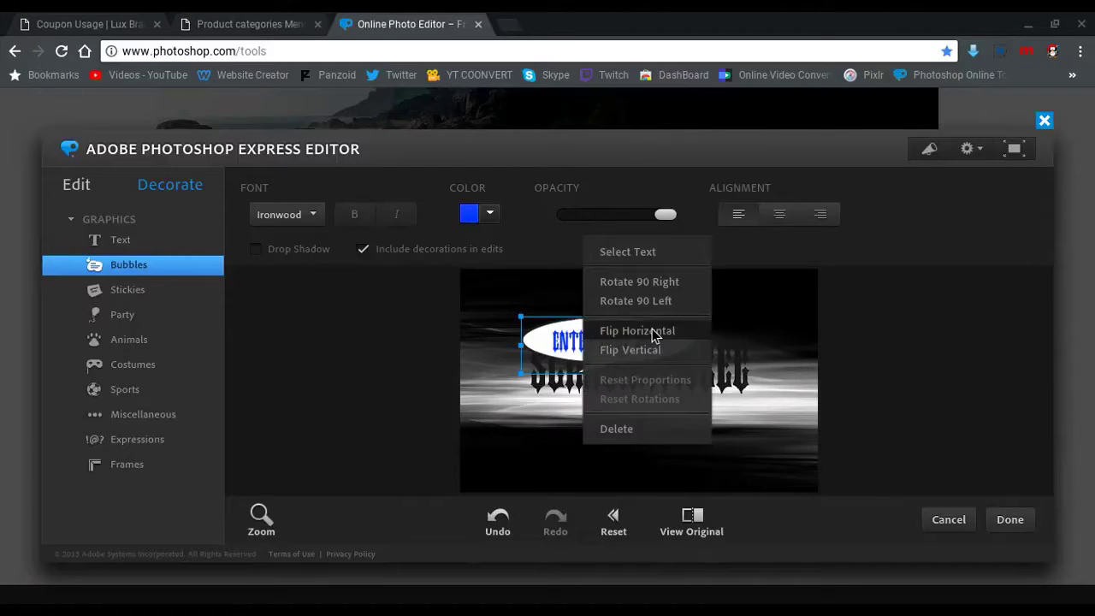
click(651, 328)
right_click(653, 318)
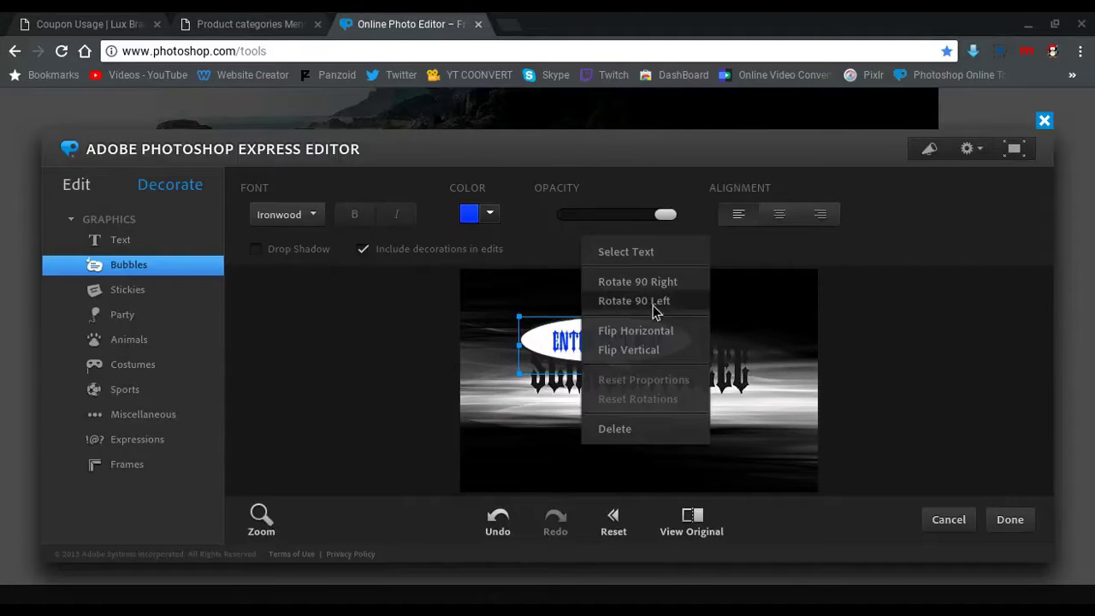
click(652, 301)
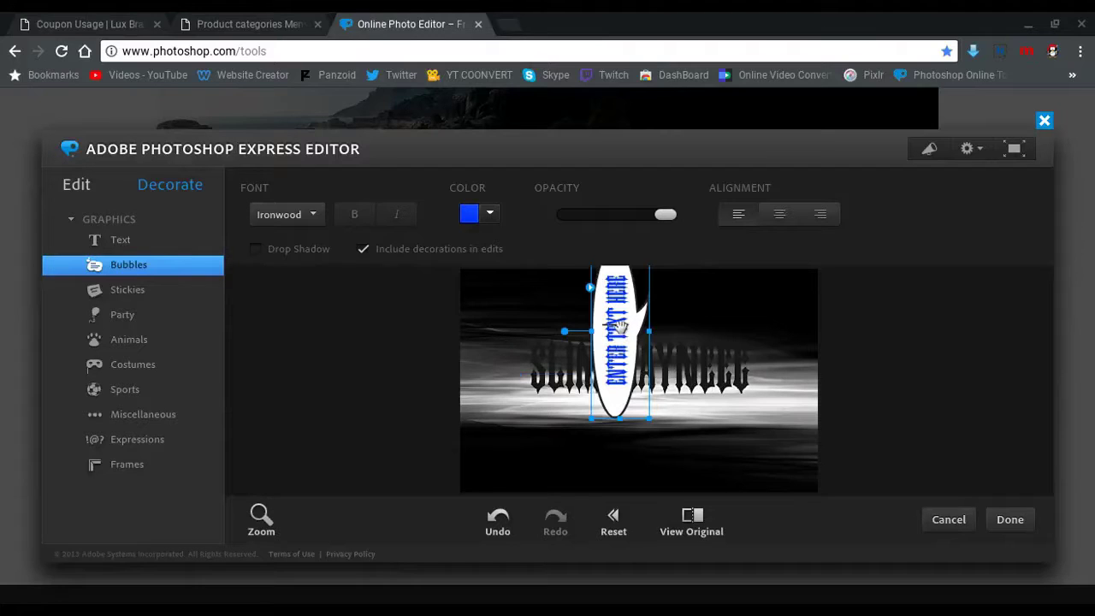
Delete most of the speech bubble's placeholder text and enter a short text in capitals.
double_click(628, 330)
key(BackSpace)
key(BackSpace)
key(BackSpace)
key(BackSpace)
key(BackSpace)
key(BackSpace)
key(BackSpace)
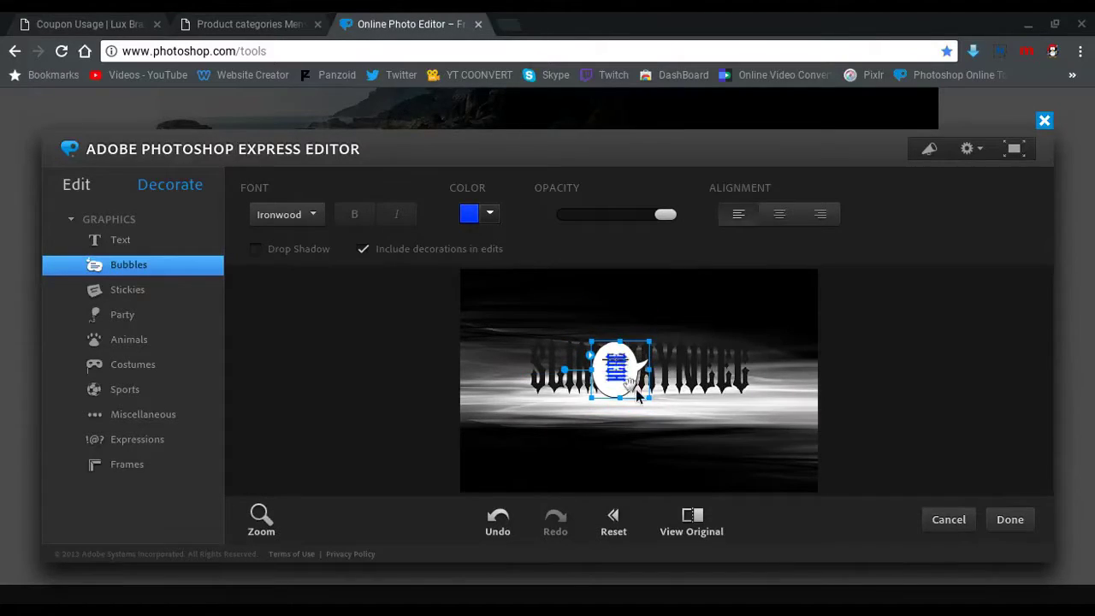
text(HOPE )
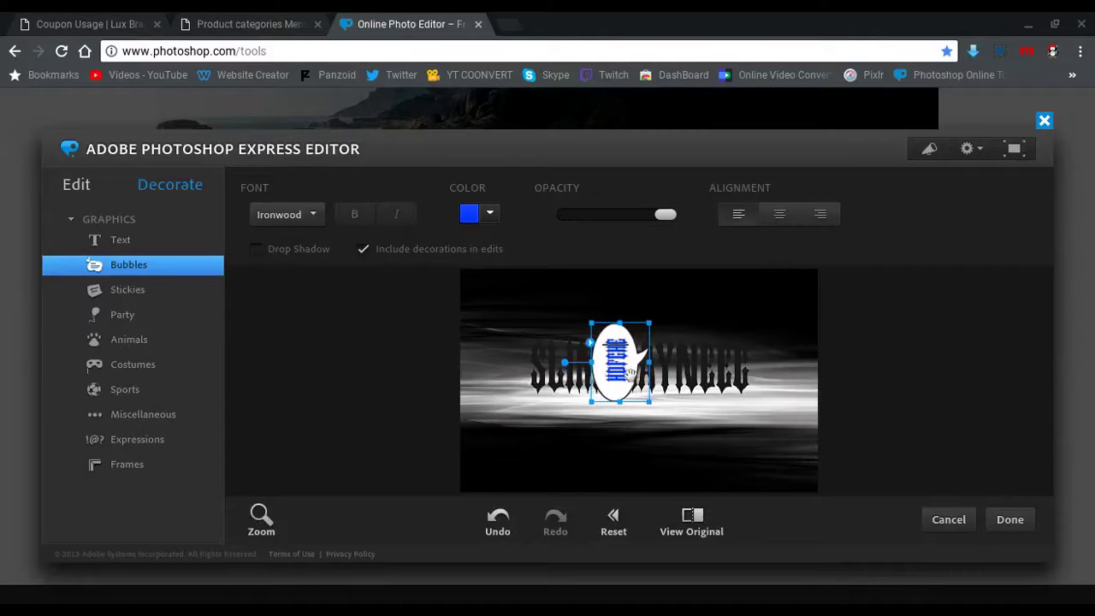
text(COFFEE)
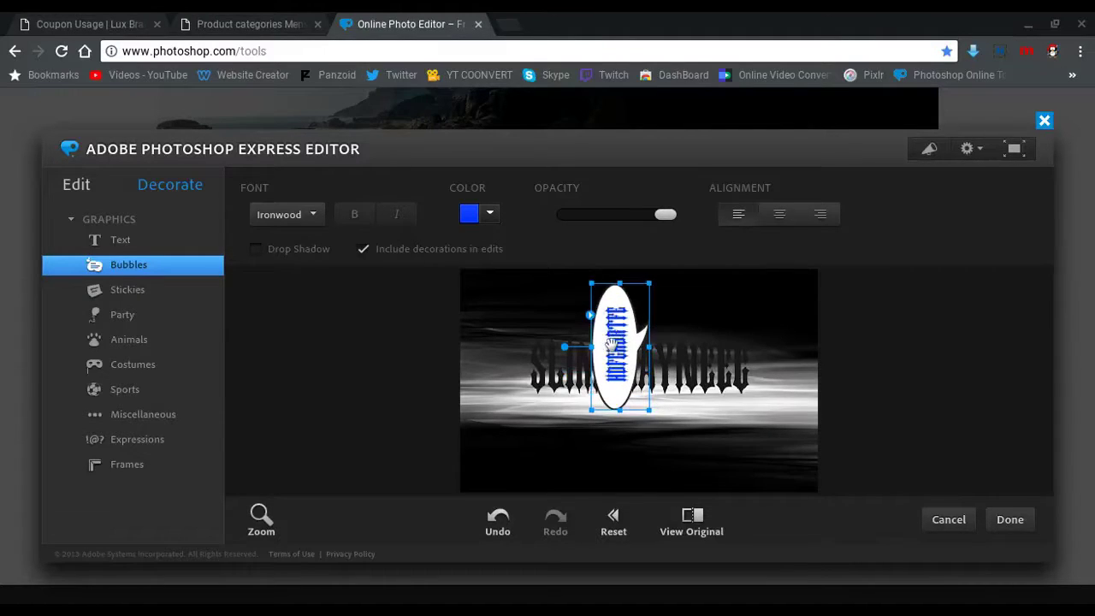
Reposition the rotated speech bubble over the middle of the screen-name text and adjust its width and height.
drag(610, 342, 585, 359)
drag(590, 348, 594, 347)
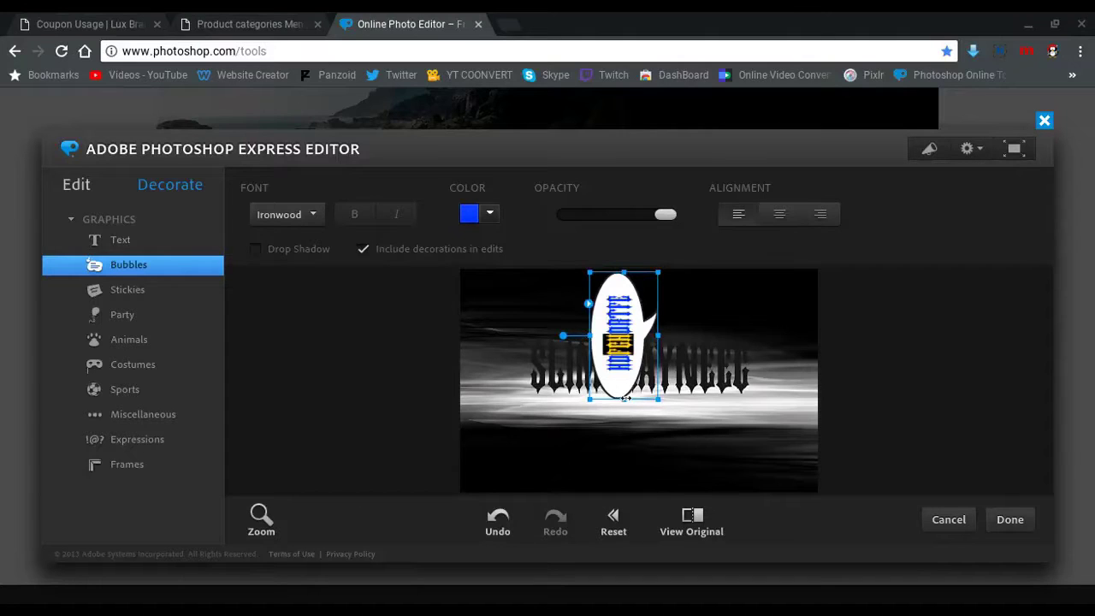
drag(625, 399, 644, 395)
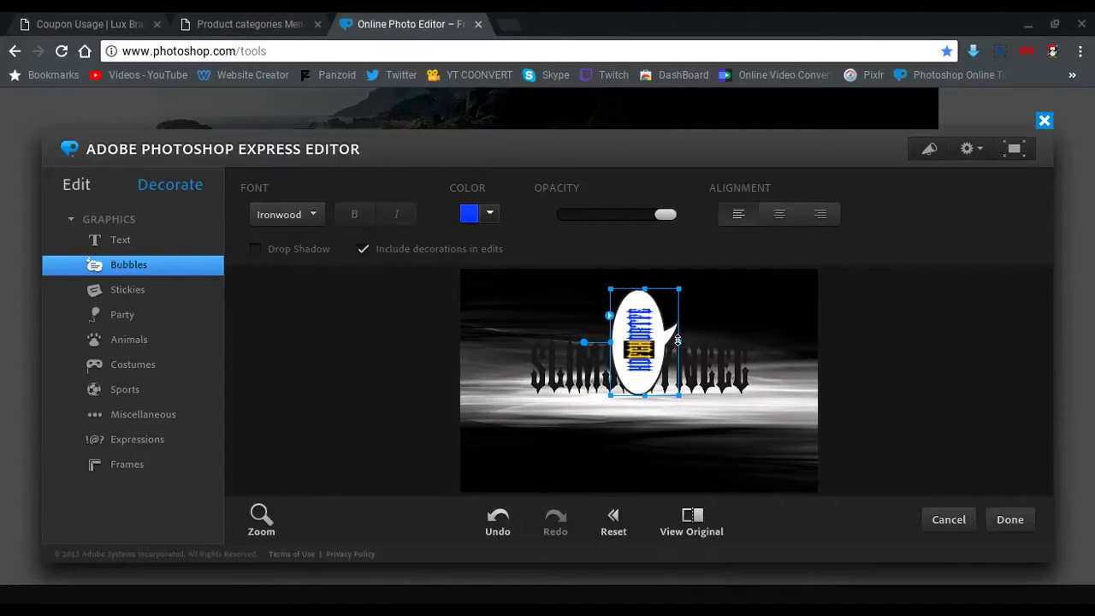
mouse_move(678, 341)
mouse_down()
mouse_move(643, 341)
mouse_move(662, 340)
mouse_up()
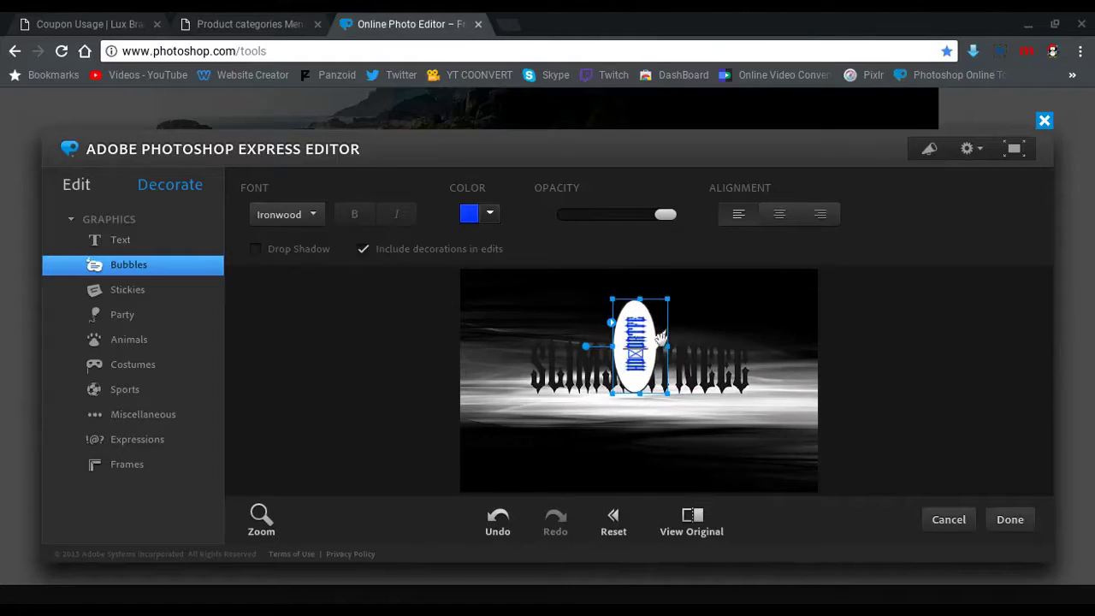
drag(639, 299, 639, 280)
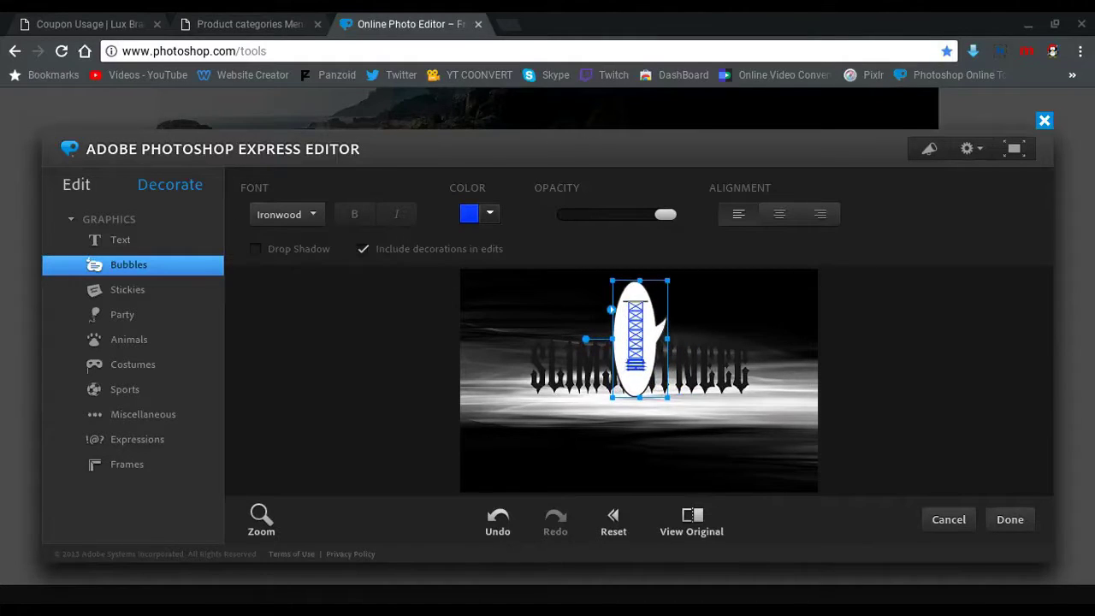
Delete the remaining text inside the speech bubble and rotate the emptied bubble to a slanted angle.
key(BackSpace)
key(BackSpace)
key(BackSpace)
key(BackSpace)
key(BackSpace)
key(BackSpace)
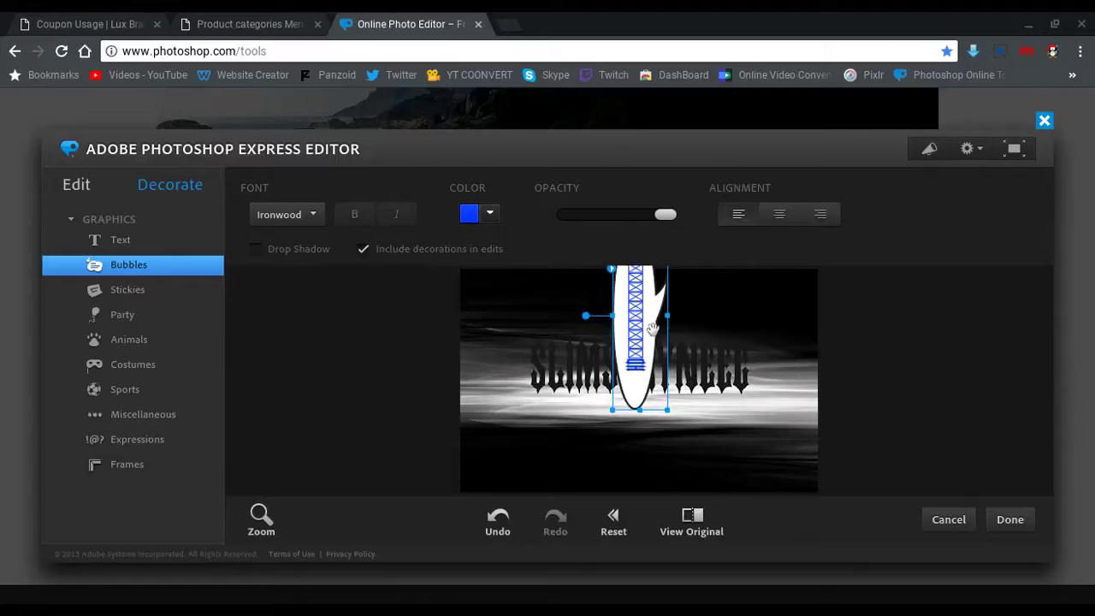
key(BackSpace)
key(BackSpace)
key(BackSpace)
key(BackSpace)
key(BackSpace)
key(BackSpace)
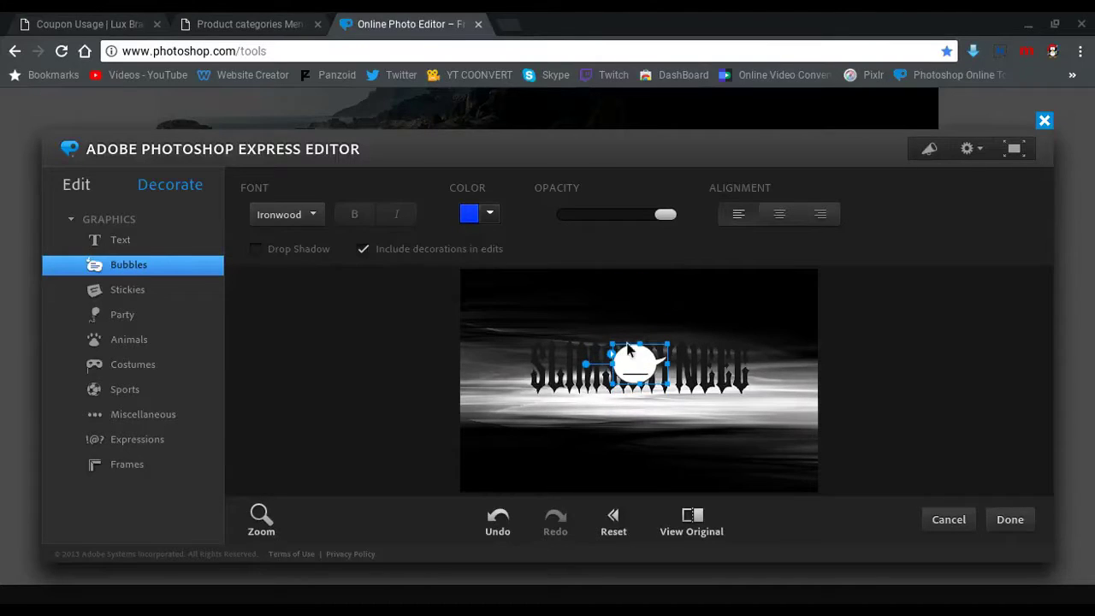
key(BackSpace)
drag(587, 361, 444, 300)
Add a yellow sticky note over the middle of the photo.
click(157, 292)
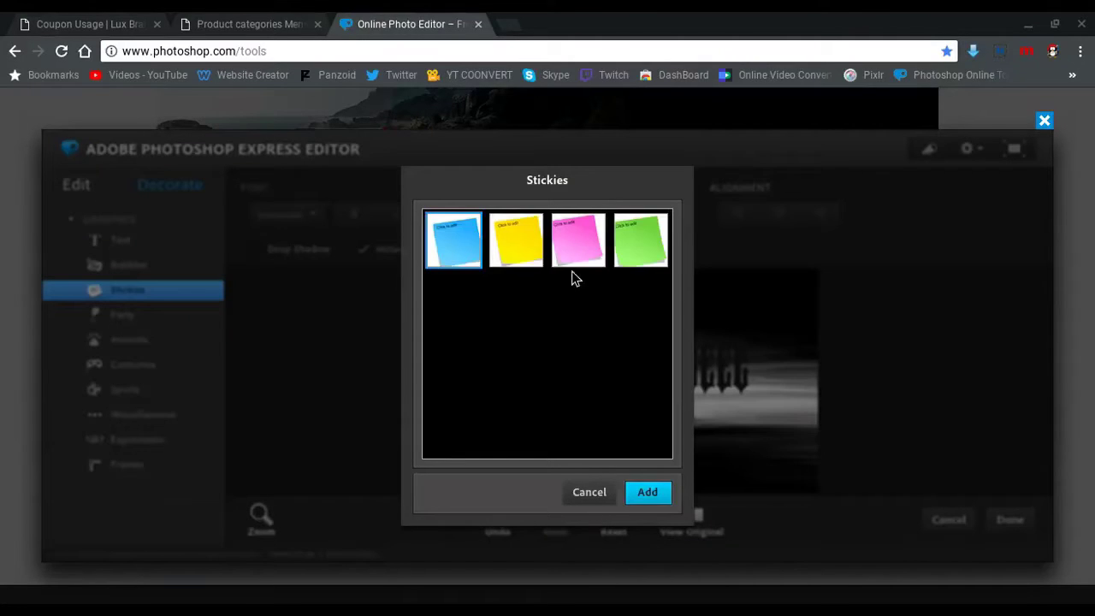
click(648, 492)
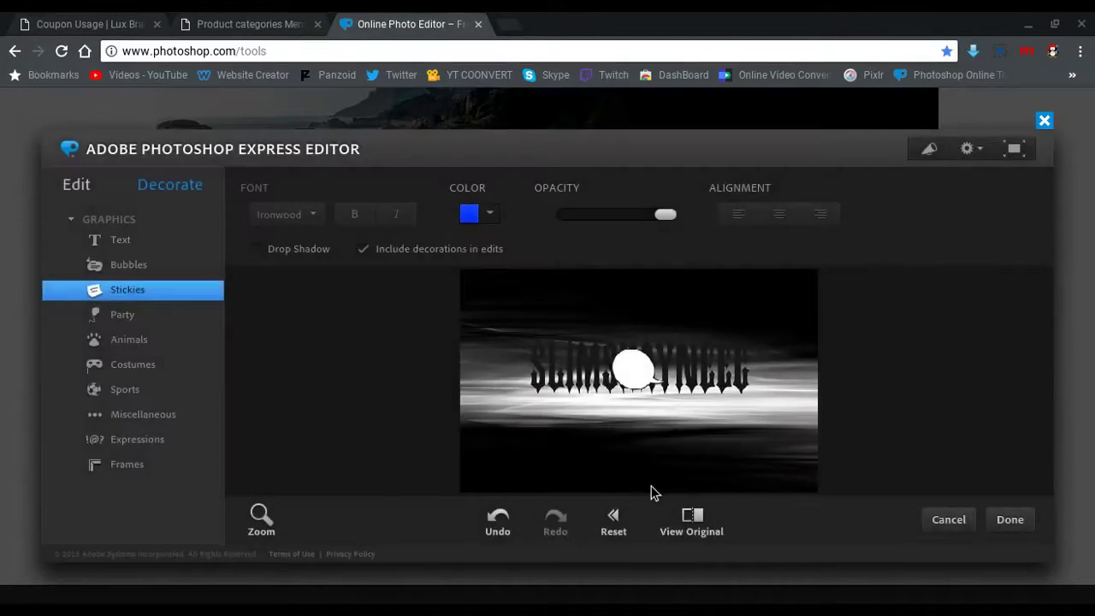
click(648, 361)
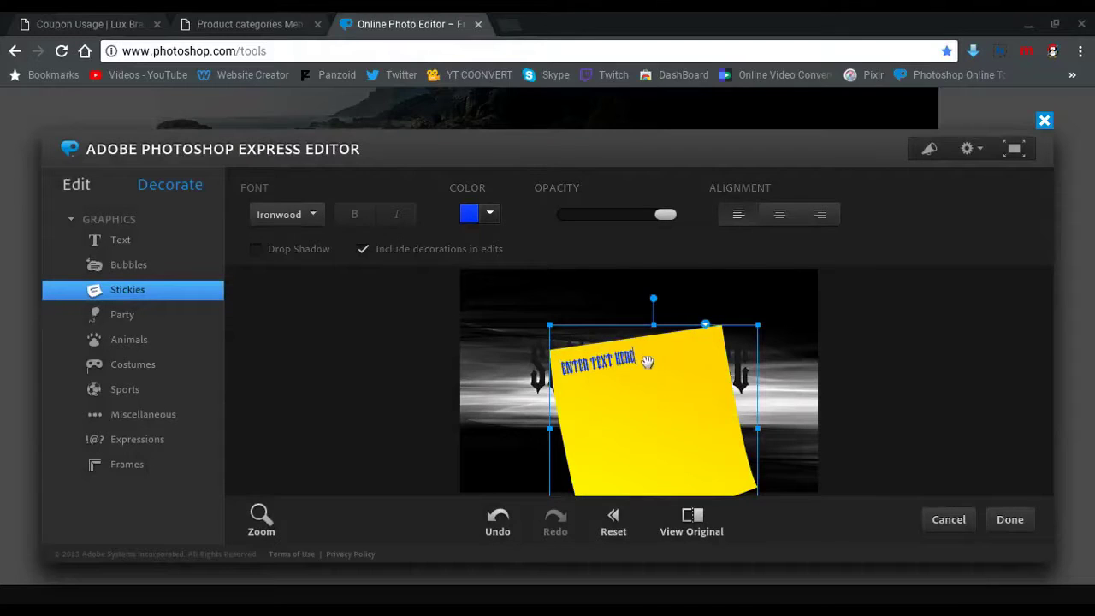
Delete the yellow sticky note and the white speech bubble from the photo.
right_click(704, 328)
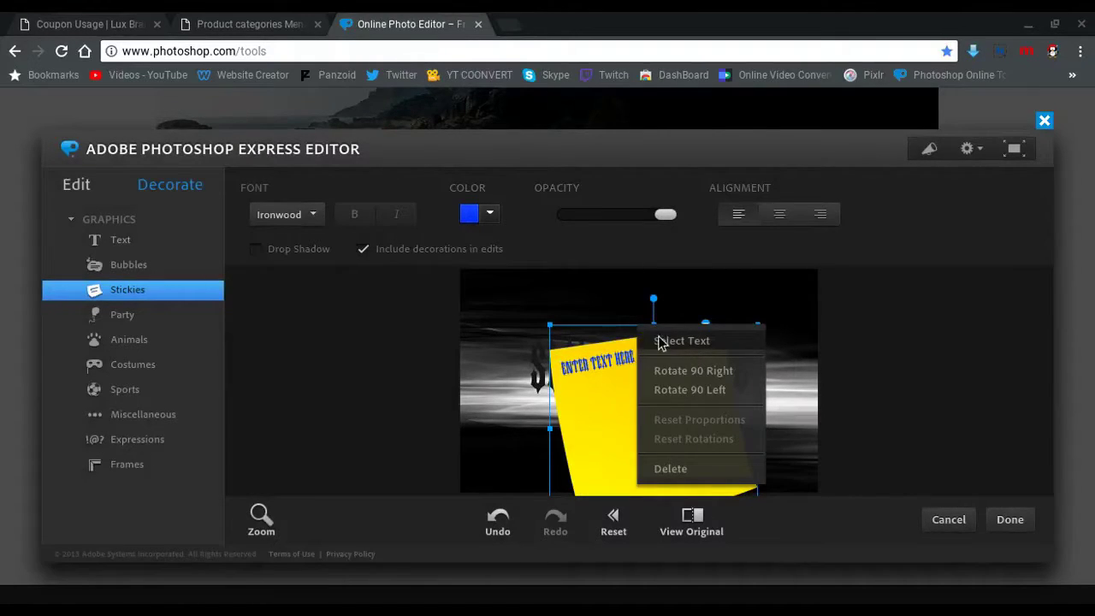
click(669, 468)
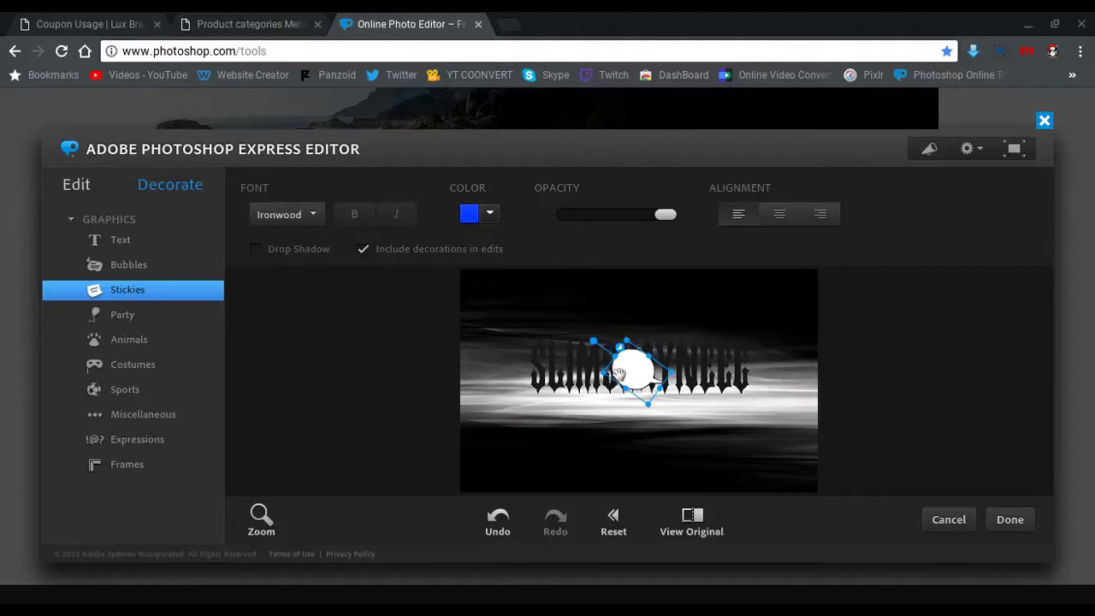
right_click(630, 361)
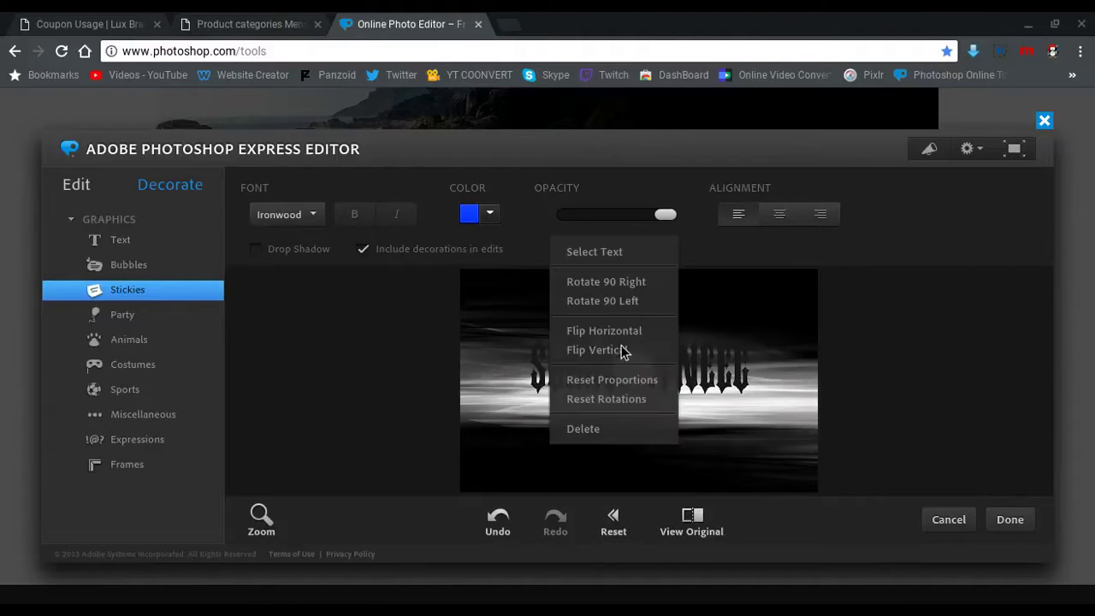
click(611, 429)
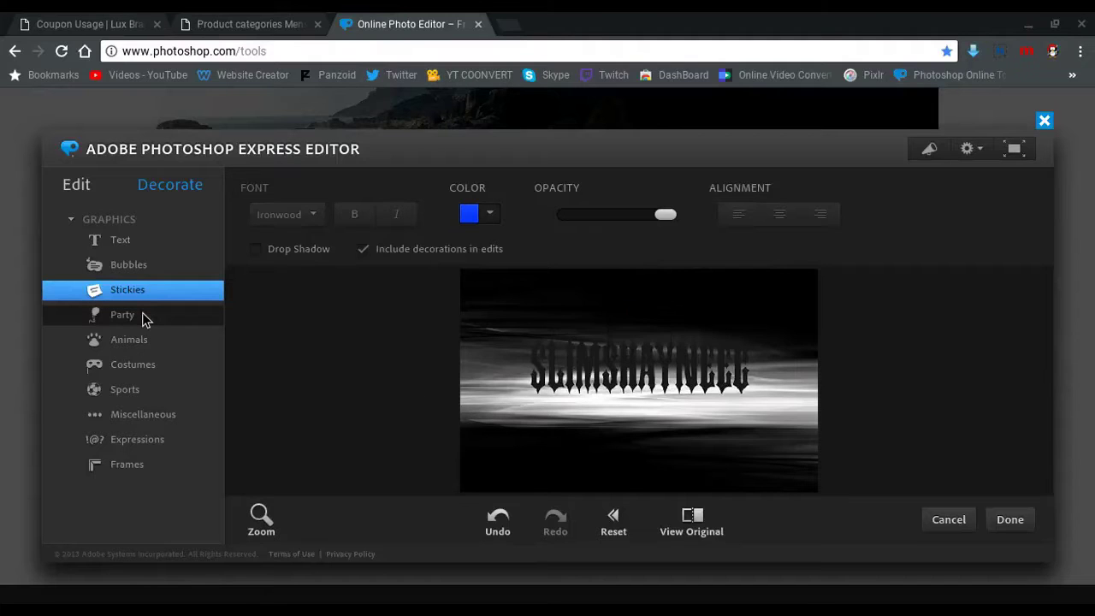
Look through the Animals and Expressions graphics without adding any of them.
click(141, 346)
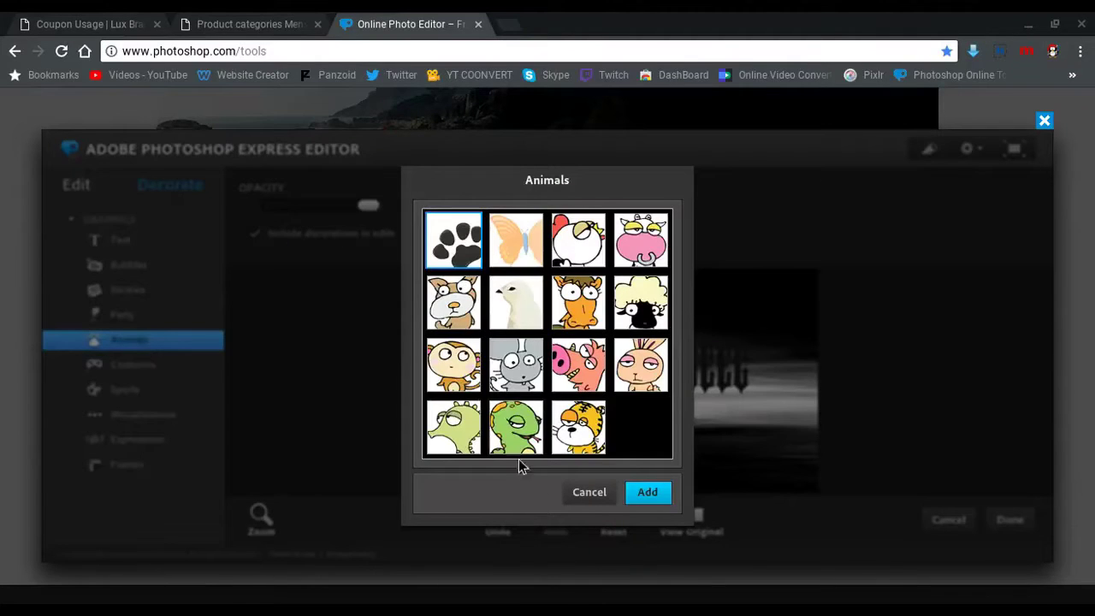
click(588, 493)
click(137, 439)
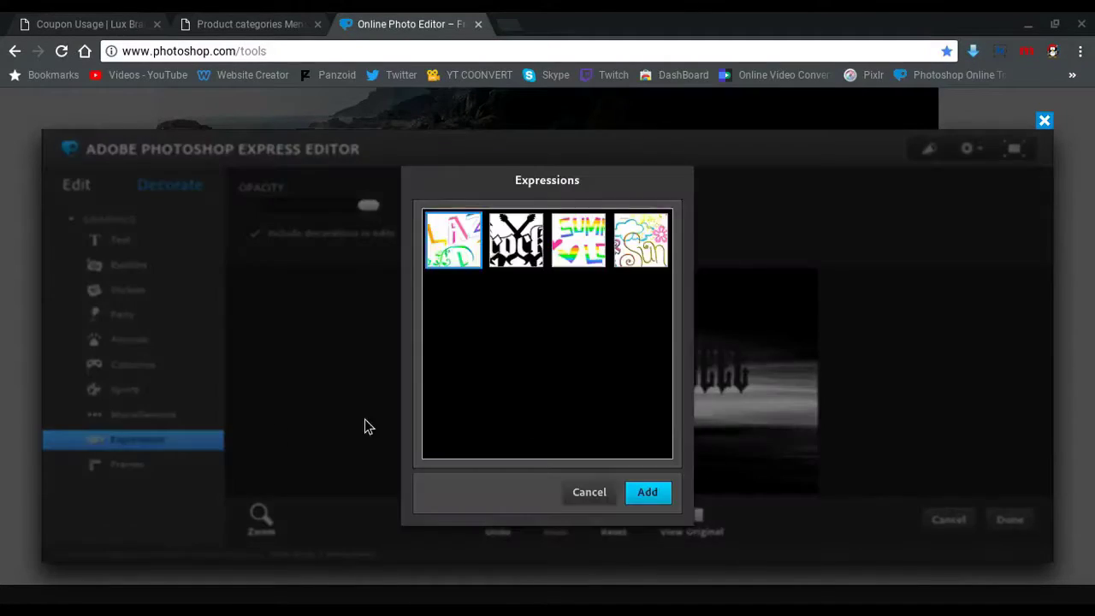
click(592, 494)
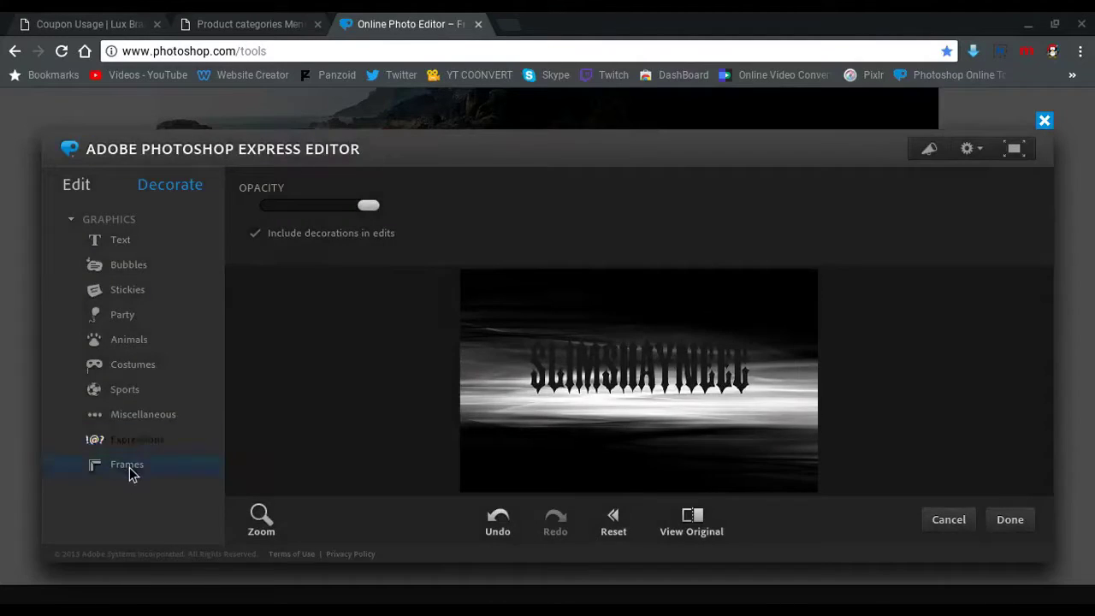
Add the perforated postage-stamp frame around the photo and check its selection against the text layer.
click(129, 467)
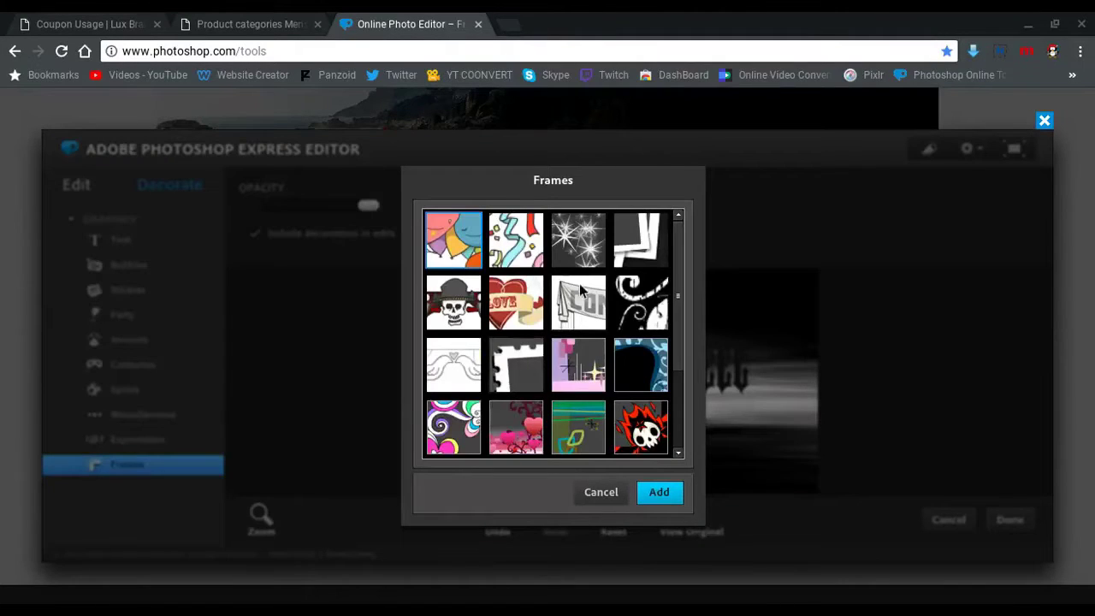
click(521, 363)
click(644, 486)
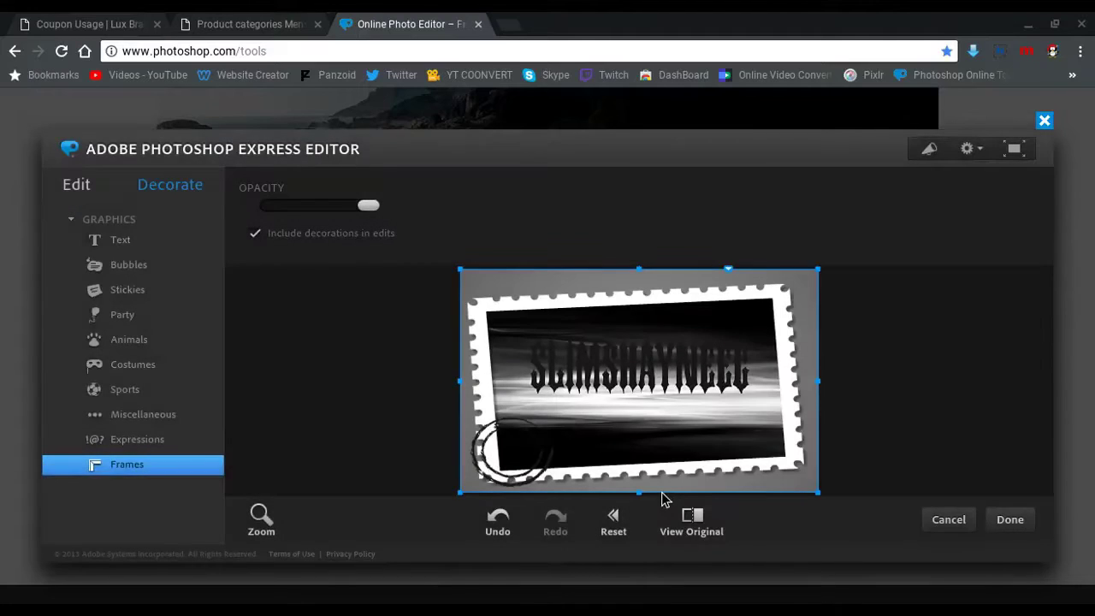
click(869, 415)
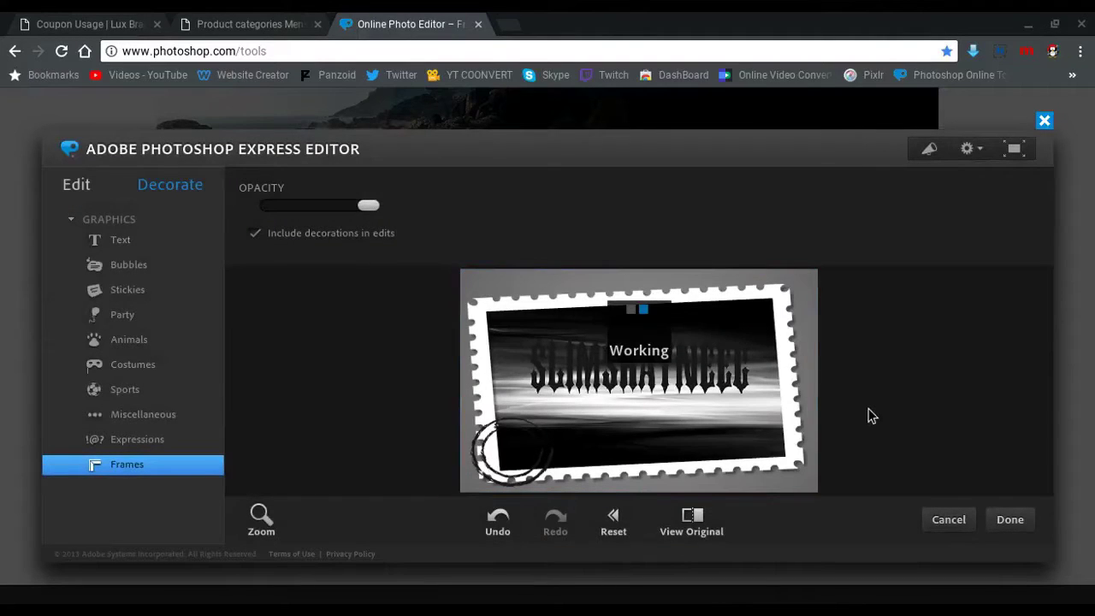
click(641, 389)
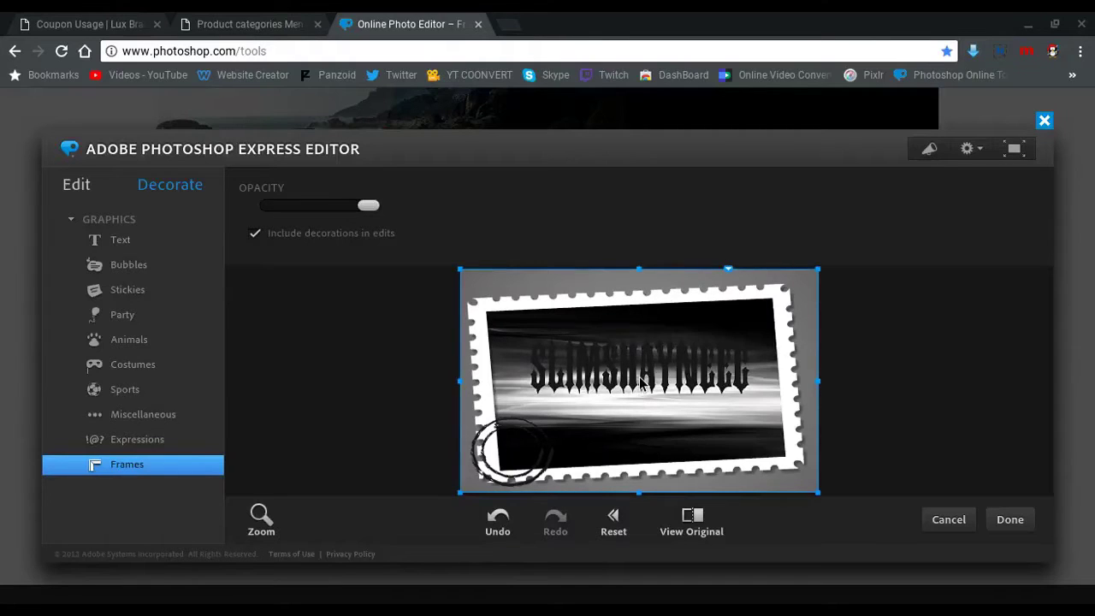
click(641, 383)
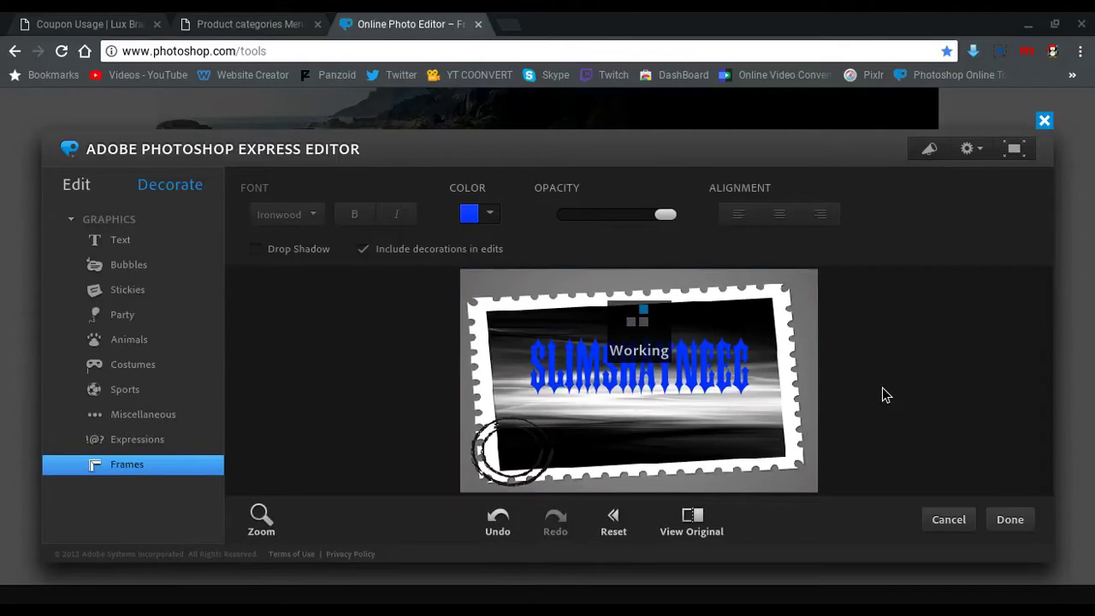
Finish editing and save the framed photo to the computer under the suggested filename.
click(1010, 521)
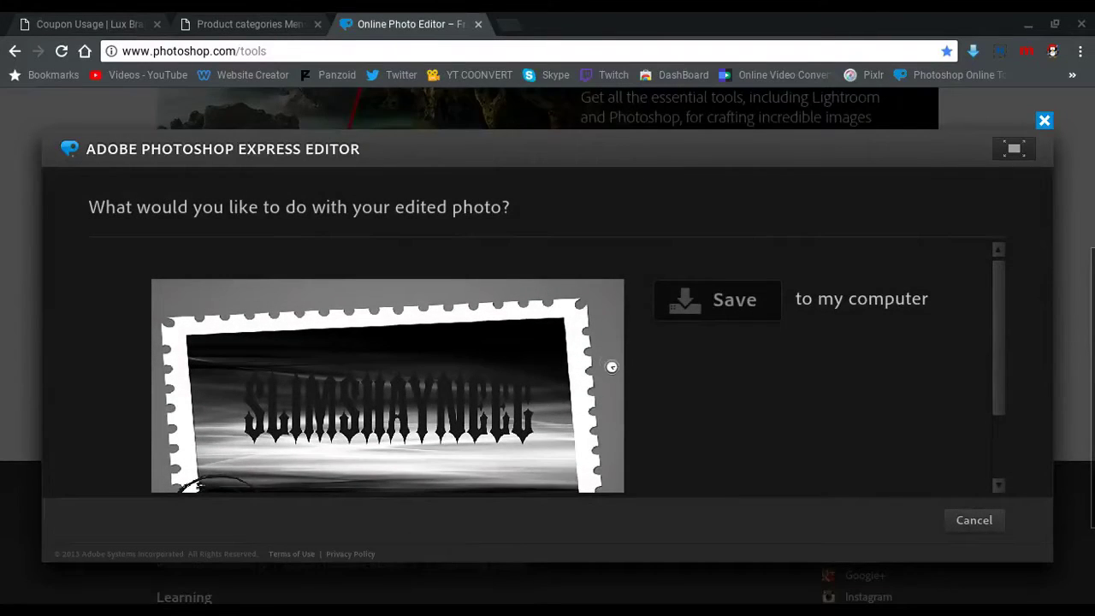
drag(1003, 332, 1006, 361)
click(708, 252)
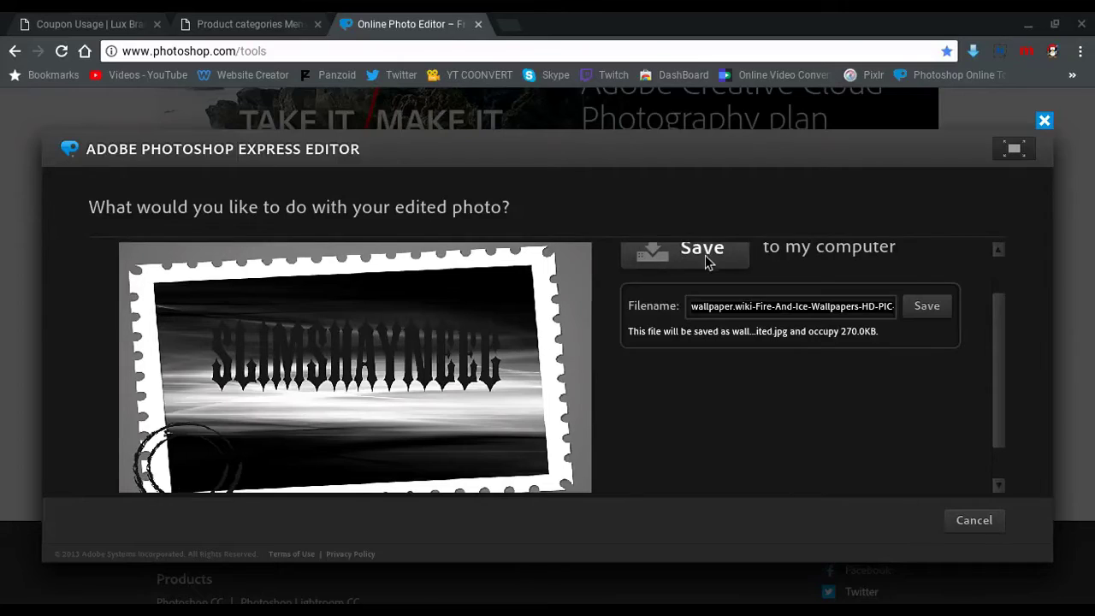
click(928, 309)
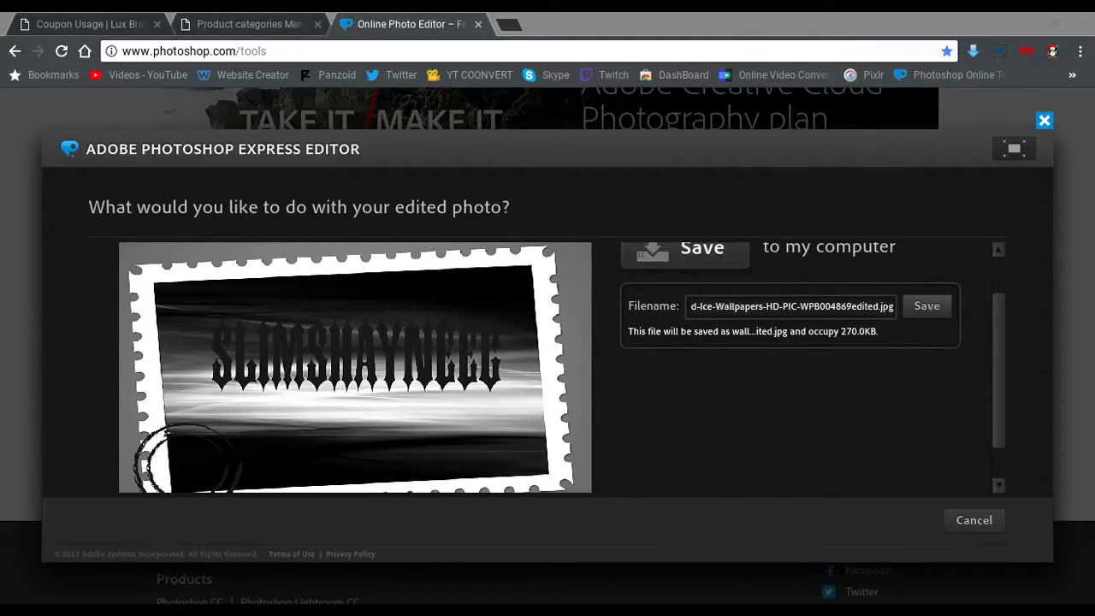
key(Return)
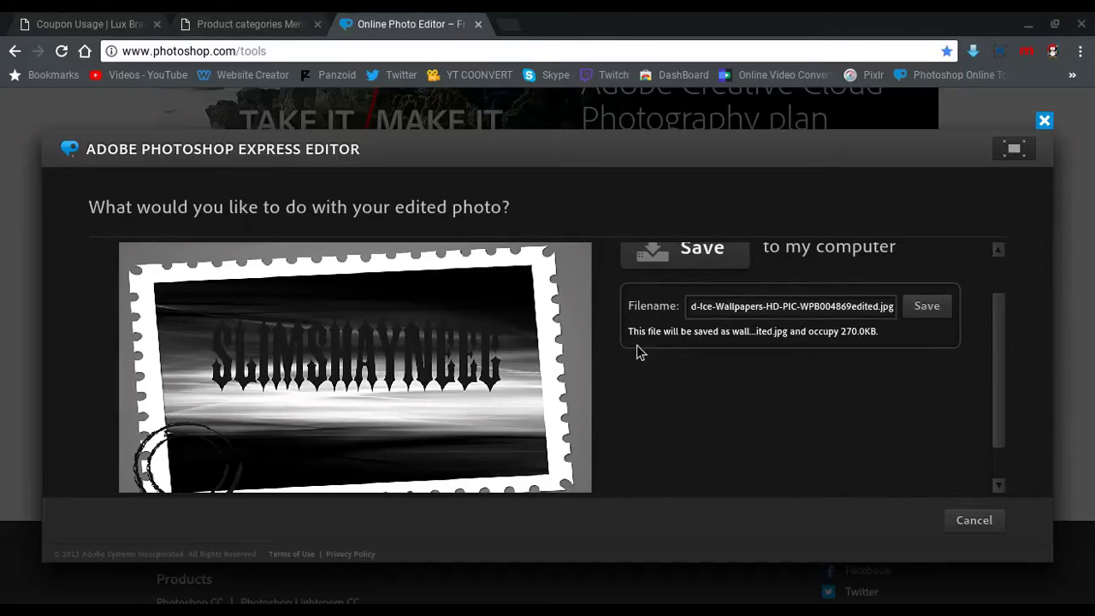
Close the photo editor, agree to abandon the changes, and return to the start of the Photoshop Online Tools page.
click(1045, 119)
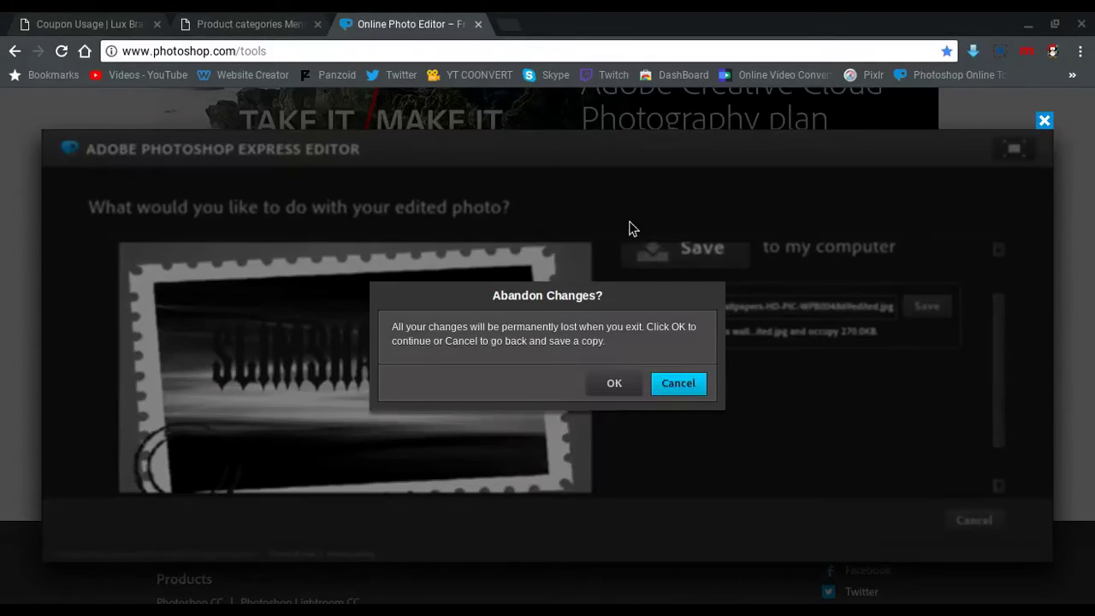
click(614, 383)
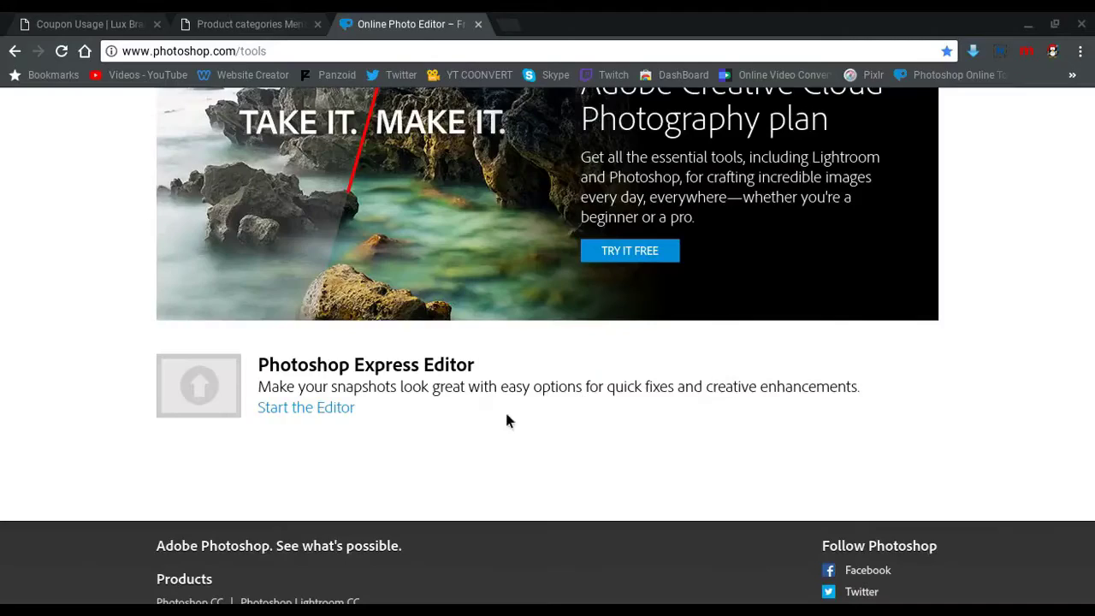
scroll(509, 348, up, 2)
scroll(509, 347, up, 3)
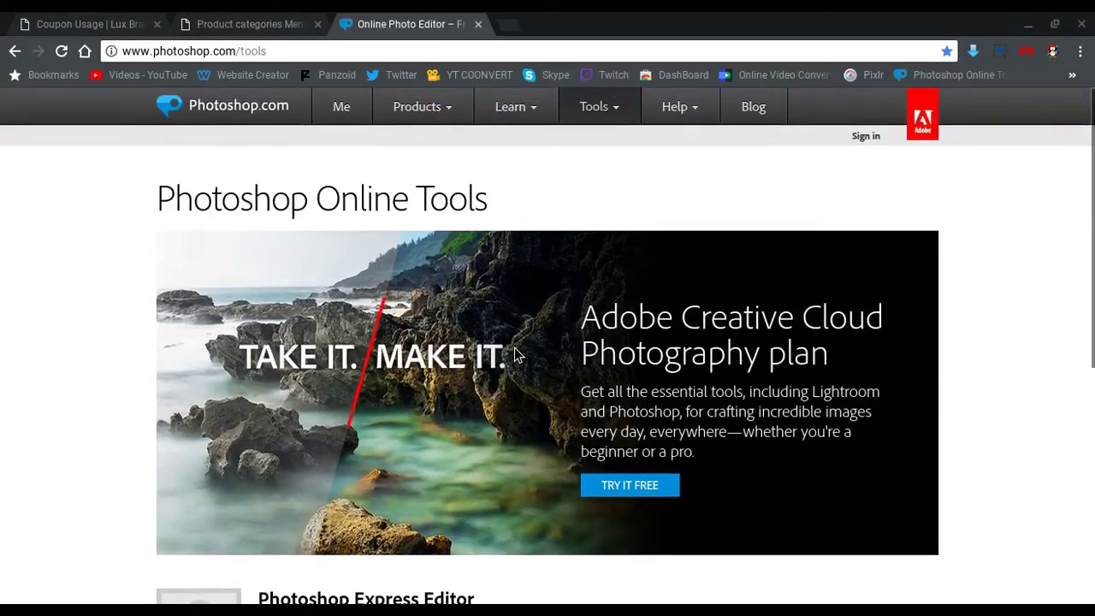